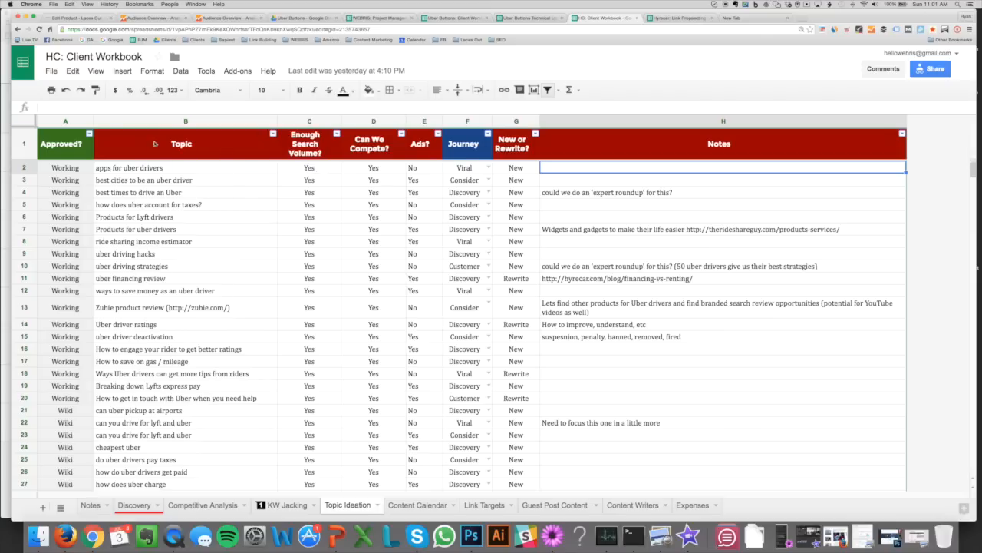
Step: Check the deliverables list in the Preview image of the services process, and open the Hyrecar link prospecting calendar spreadsheet
{"action": "left_click", "coordinate": [3, 191]}
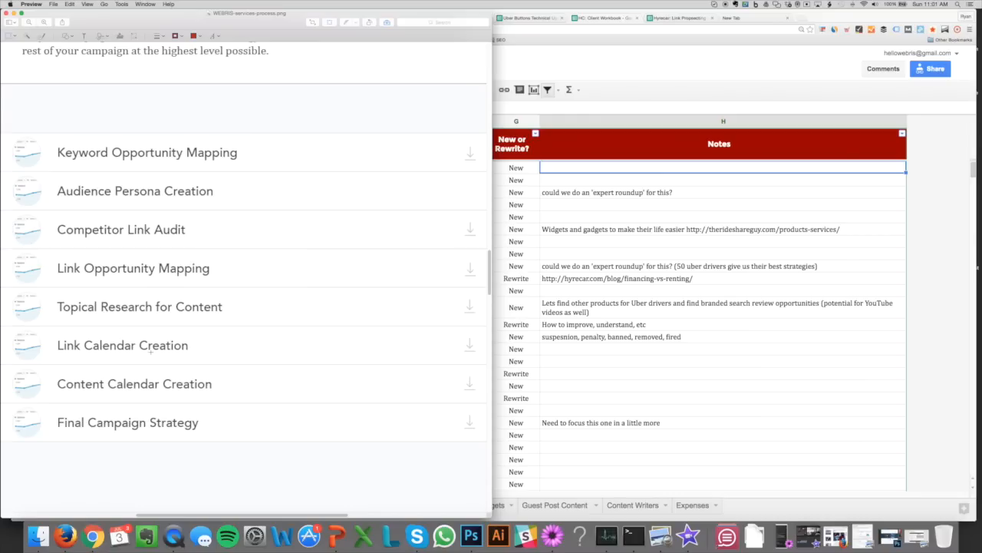
{"action": "left_click", "coordinate": [654, 350]}
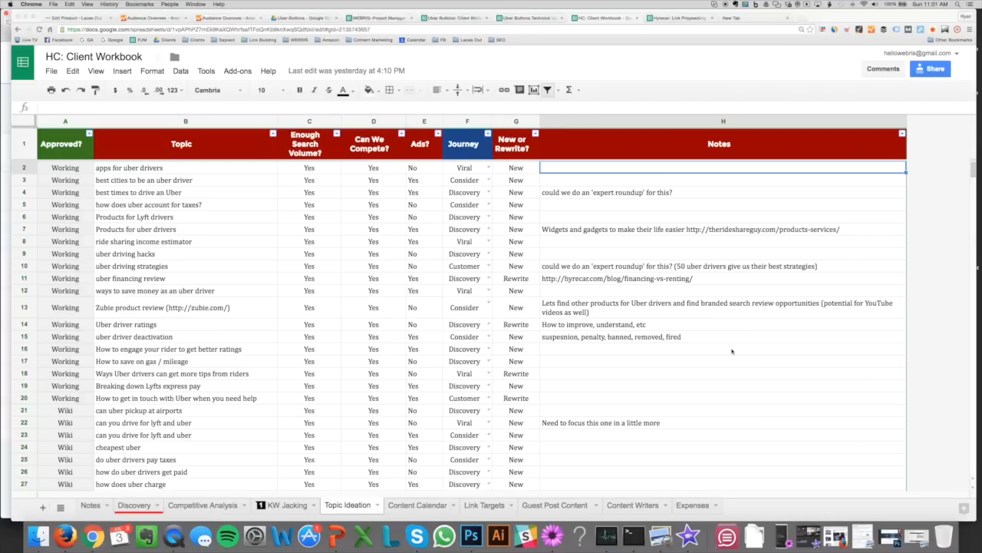
{"action": "left_click", "coordinate": [663, 20]}
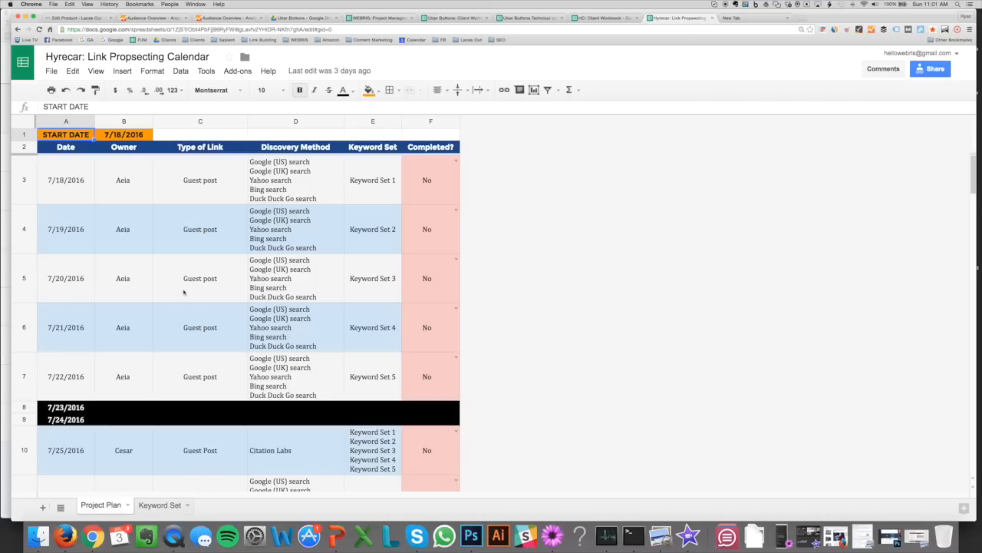
Step: Load BuzzStream from the Content Marketing bookmarks in the empty browser tab, and return to the link prospecting calendar
{"action": "left_click", "coordinate": [736, 18]}
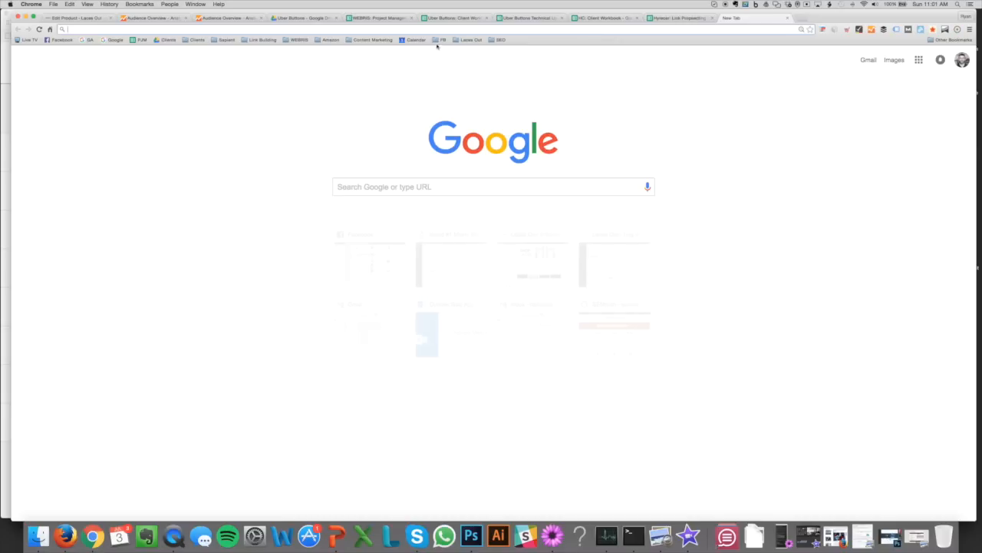
{"action": "left_click", "coordinate": [372, 39]}
{"action": "left_click", "coordinate": [368, 122]}
{"action": "left_click", "coordinate": [677, 18]}
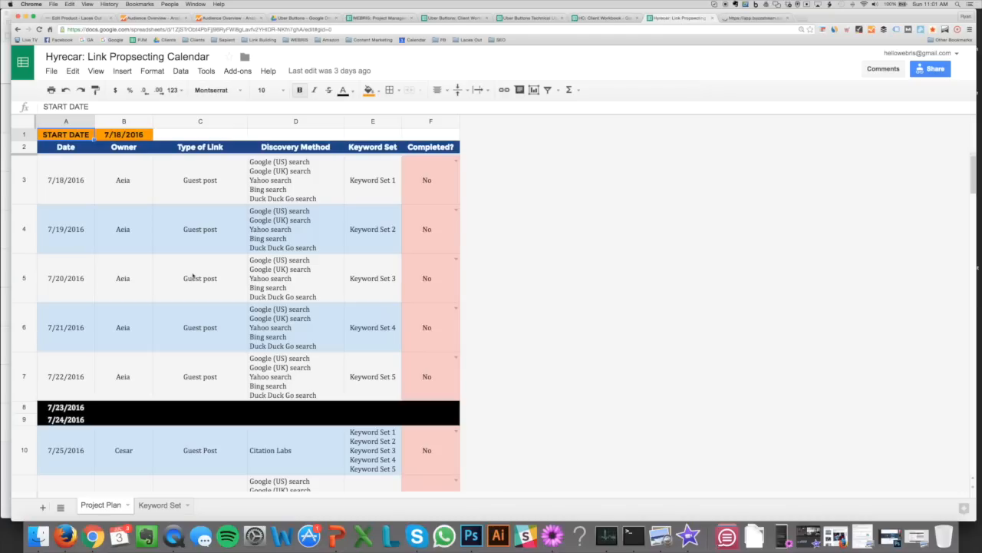
Step: Examine the keyword lists of Keyword Sets 1 to 5 on the Keyword Set sheet
{"action": "left_click", "coordinate": [163, 505]}
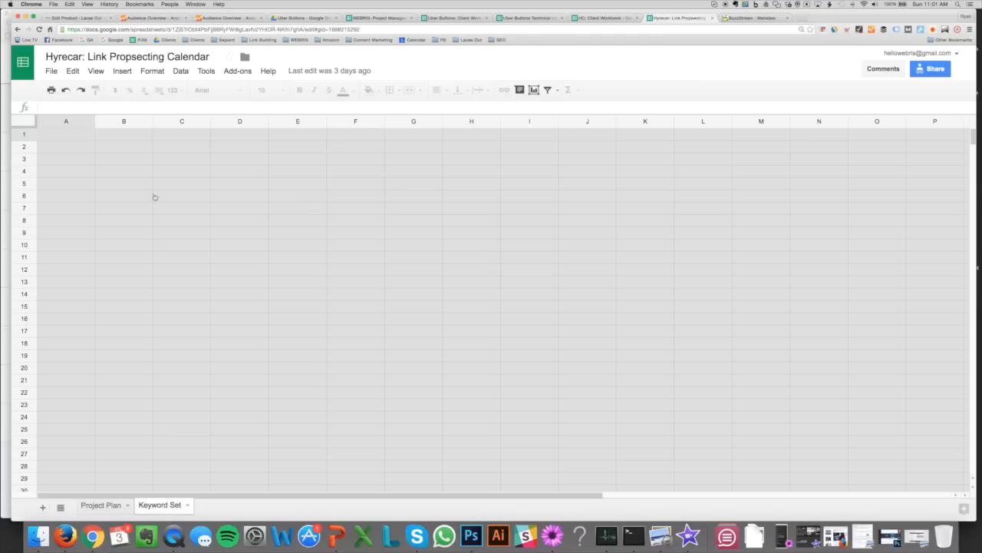
{"action": "left_click_drag", "start_coordinate": [91, 175], "coordinate": [97, 319]}
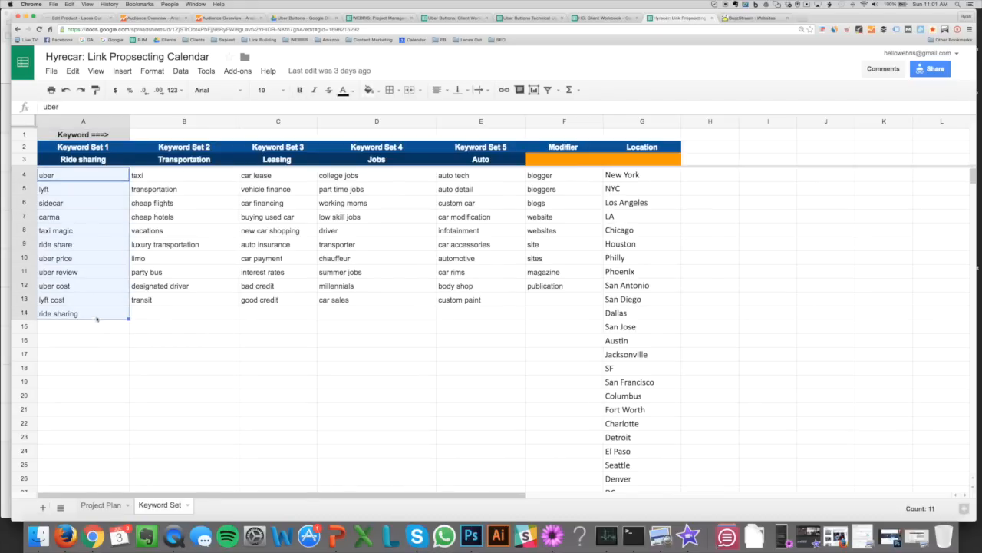
{"action": "left_click_drag", "start_coordinate": [151, 179], "coordinate": [185, 287]}
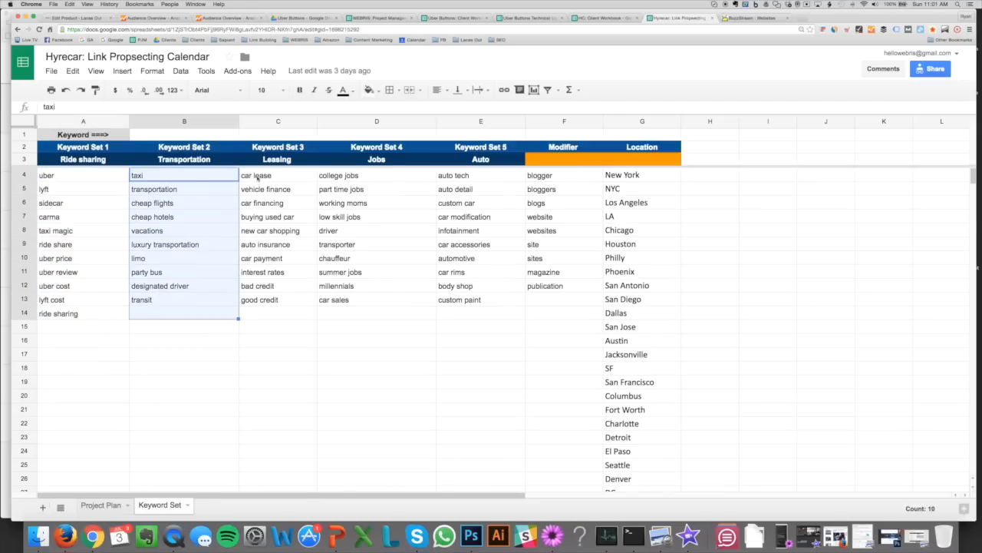
{"action": "left_click_drag", "start_coordinate": [257, 176], "coordinate": [265, 316]}
{"action": "left_click_drag", "start_coordinate": [358, 175], "coordinate": [355, 311]}
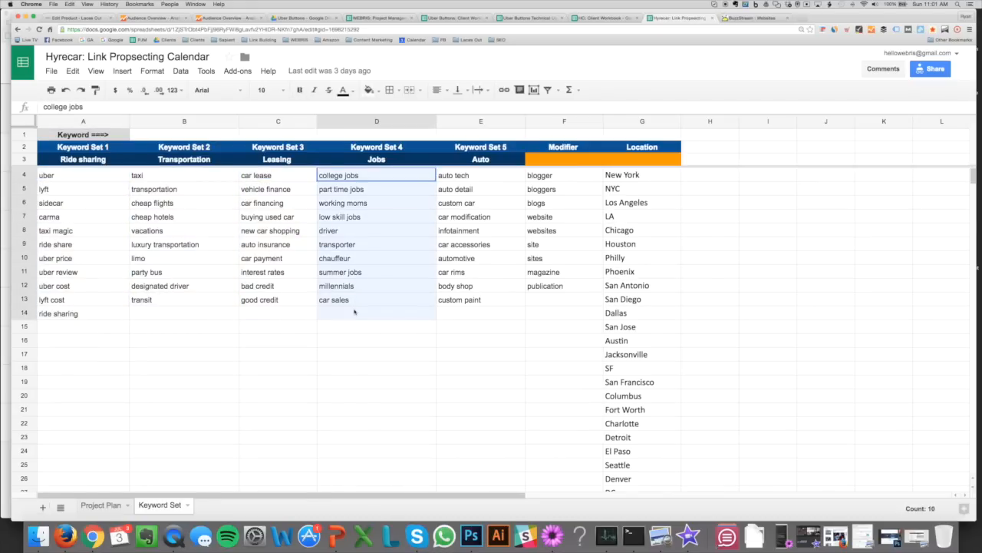
{"action": "left_click_drag", "start_coordinate": [484, 177], "coordinate": [495, 304]}
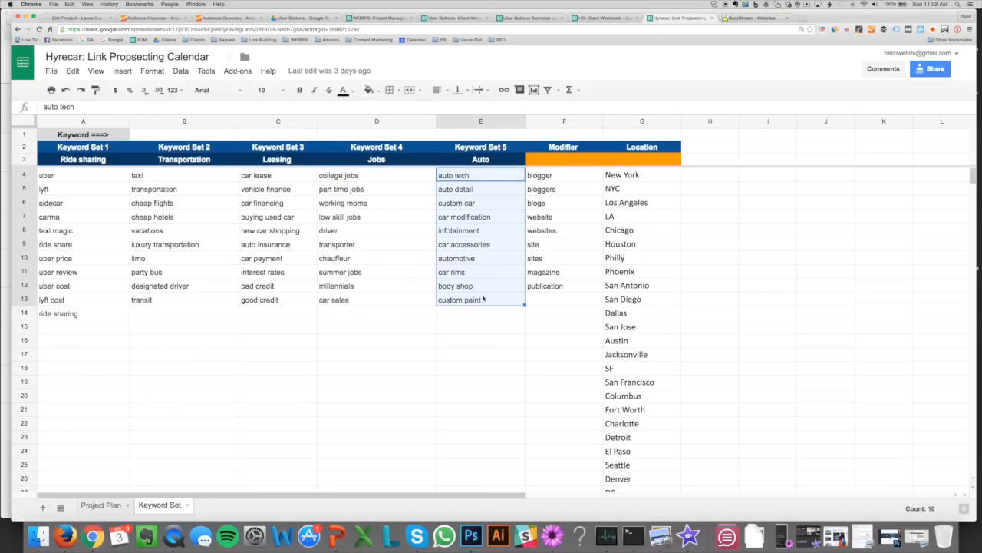
{"action": "left_click", "coordinate": [398, 315]}
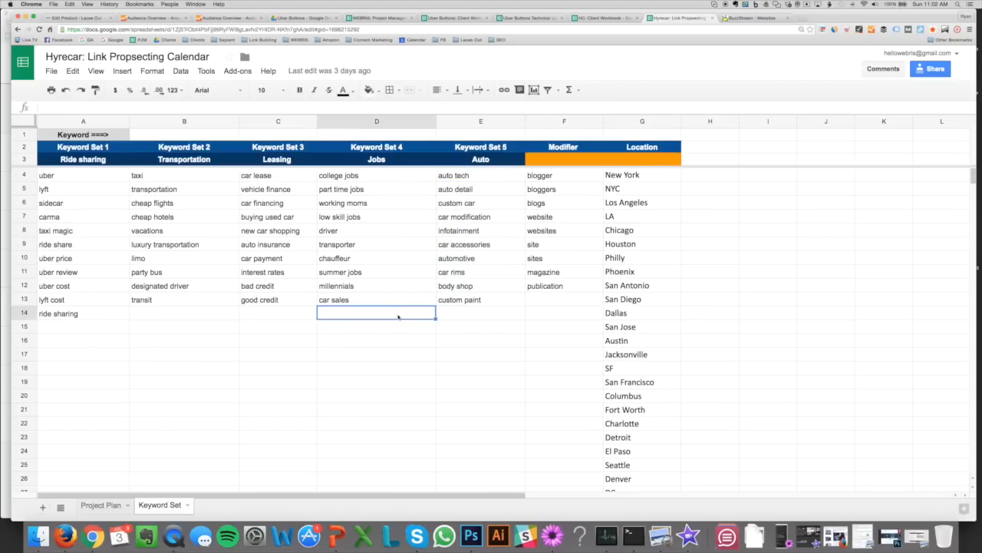
Step: Review the first two keyword set headings and the keywords listed under Leasing, Jobs and Auto
{"action": "left_click", "coordinate": [105, 151]}
{"action": "left_click", "coordinate": [170, 148]}
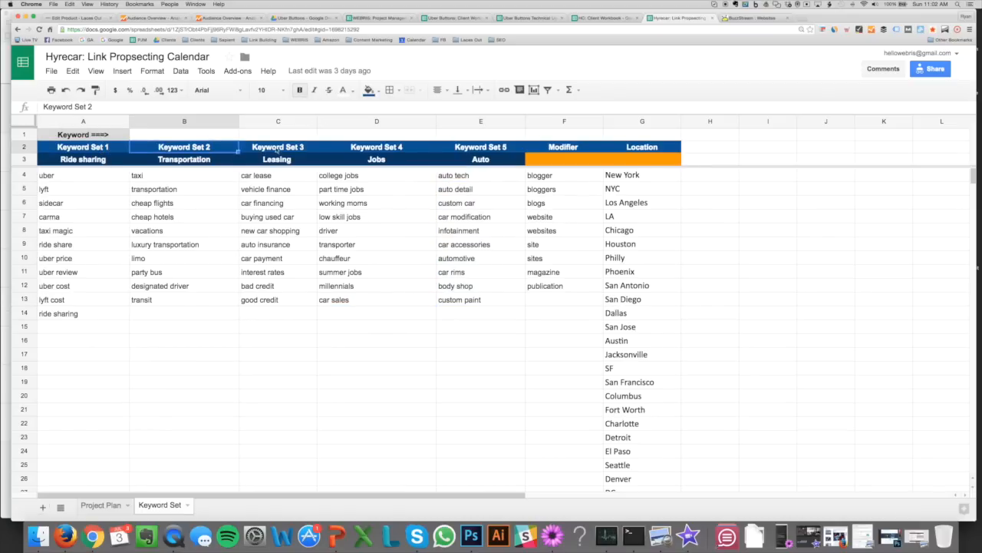
{"action": "left_click_drag", "start_coordinate": [270, 173], "coordinate": [277, 314]}
{"action": "left_click_drag", "start_coordinate": [356, 176], "coordinate": [364, 303]}
{"action": "left_click_drag", "start_coordinate": [455, 176], "coordinate": [473, 324]}
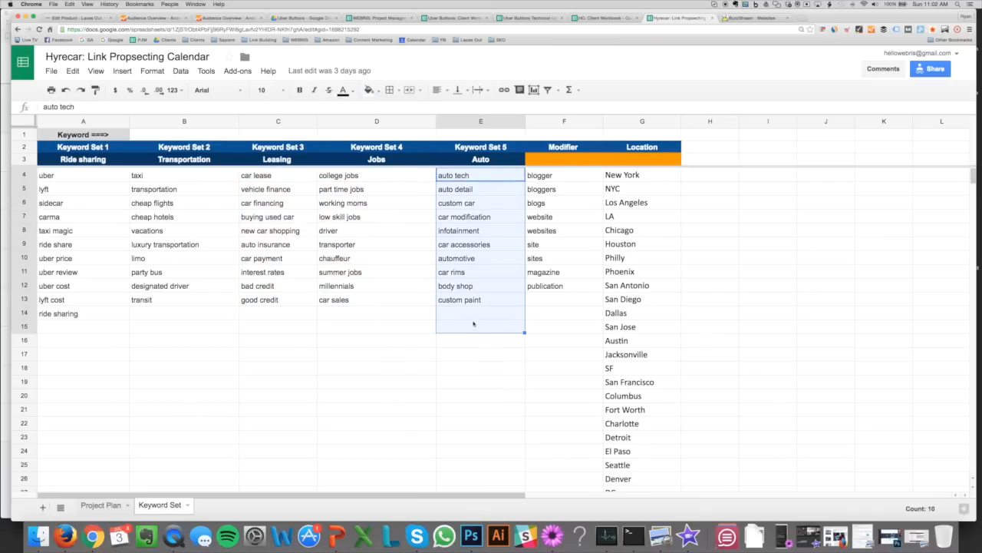
{"action": "left_click", "coordinate": [459, 175]}
Step: Inspect the first task's owner and date on the Project Plan sheet, and check the WEBRIS Project Management Tracker's task list
{"action": "left_click", "coordinate": [100, 504]}
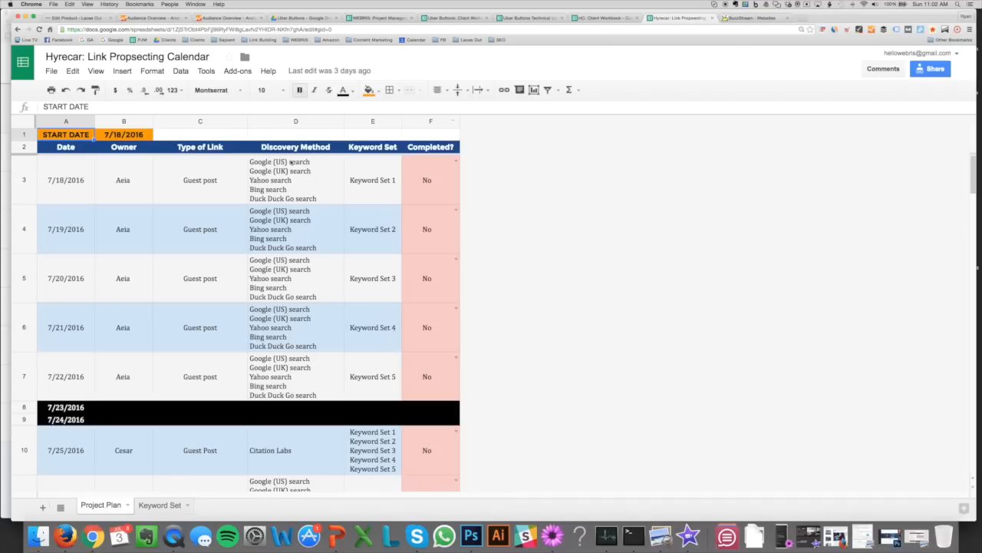
{"action": "left_click", "coordinate": [120, 174]}
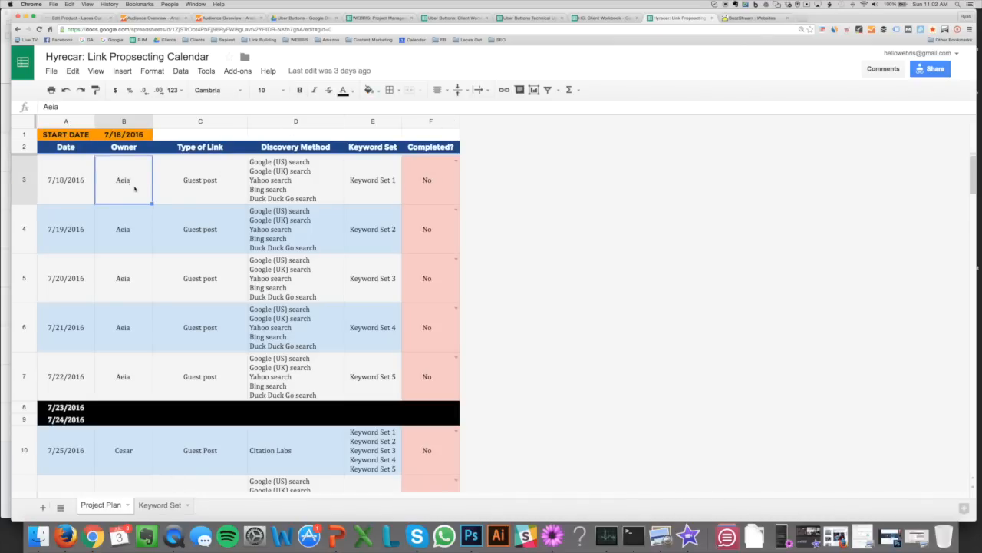
{"action": "left_click", "coordinate": [60, 193]}
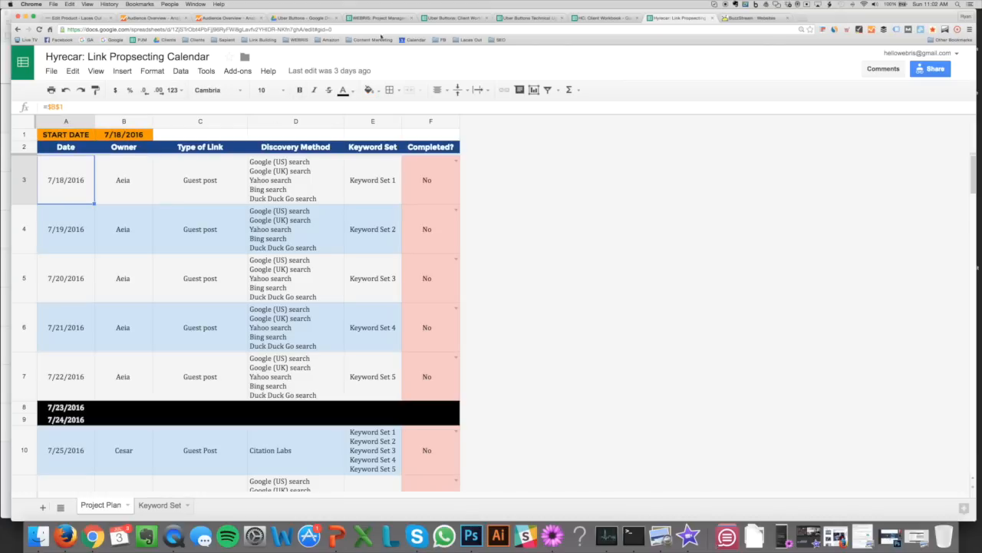
{"action": "left_click", "coordinate": [376, 17]}
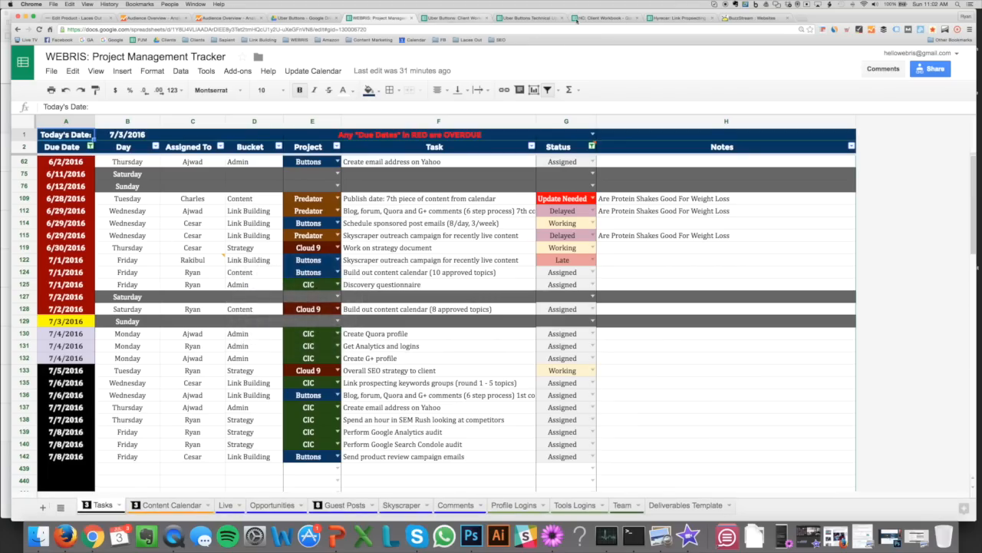
{"action": "left_click", "coordinate": [675, 17]}
Step: Review the link type, discovery method and keyword set of the 7/18/2016 row in the Project Plan
{"action": "left_click_drag", "start_coordinate": [81, 182], "coordinate": [433, 181]}
{"action": "left_click", "coordinate": [307, 181]}
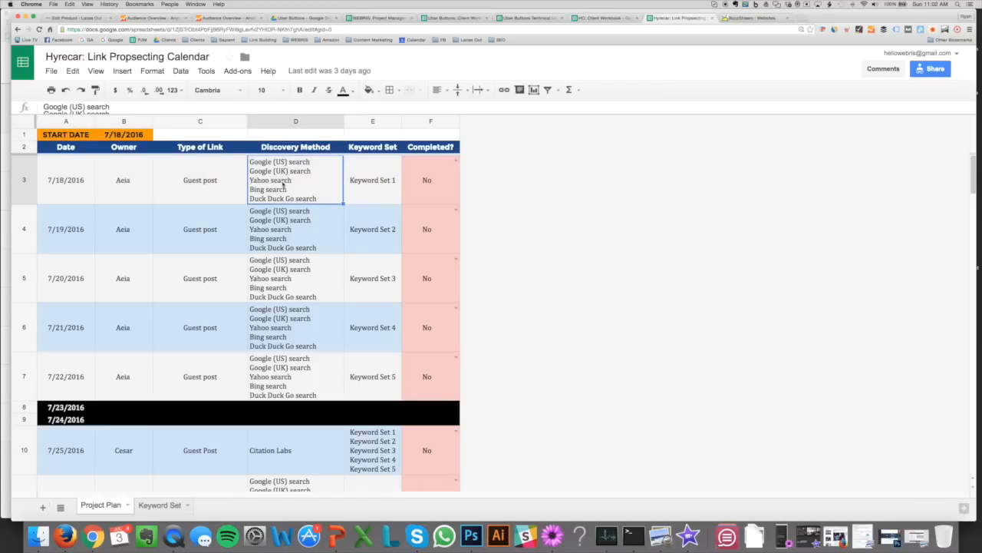
{"action": "left_click", "coordinate": [361, 181]}
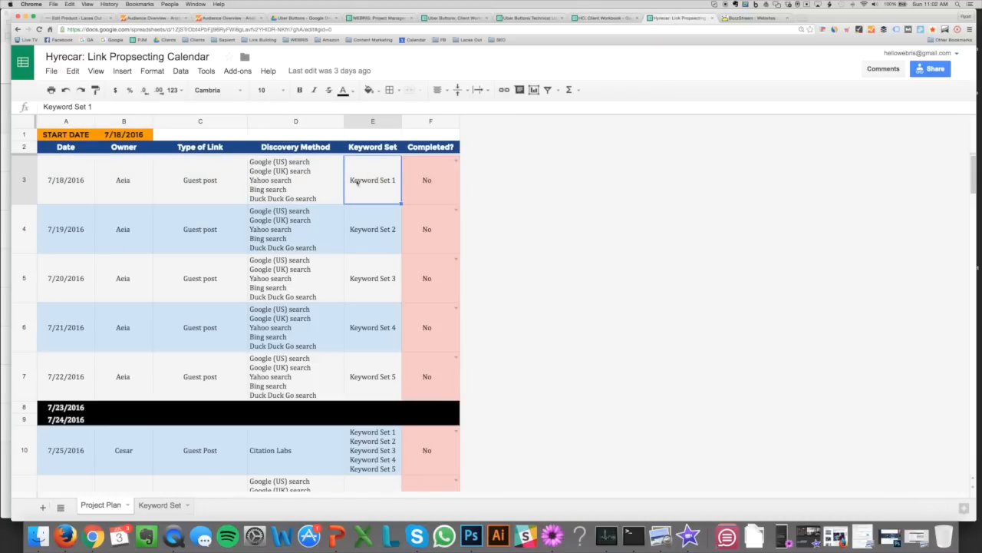
{"action": "left_click", "coordinate": [218, 180]}
{"action": "left_click", "coordinate": [352, 179]}
Step: Look up the ride sharing keywords of Keyword Set 1, and return to the Project Plan sheet
{"action": "left_click", "coordinate": [162, 504]}
{"action": "left_click", "coordinate": [89, 175]}
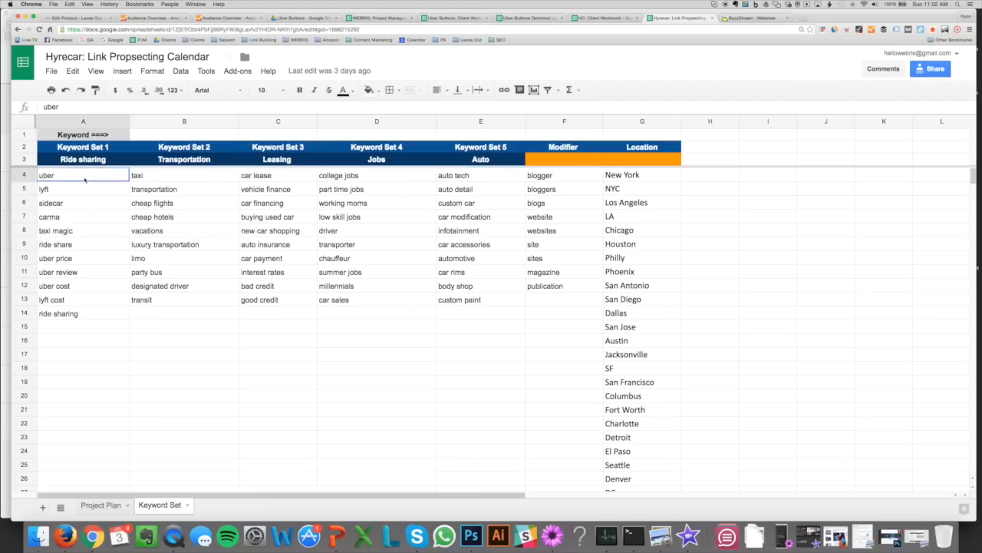
{"action": "left_click", "coordinate": [83, 244]}
{"action": "left_click", "coordinate": [102, 504]}
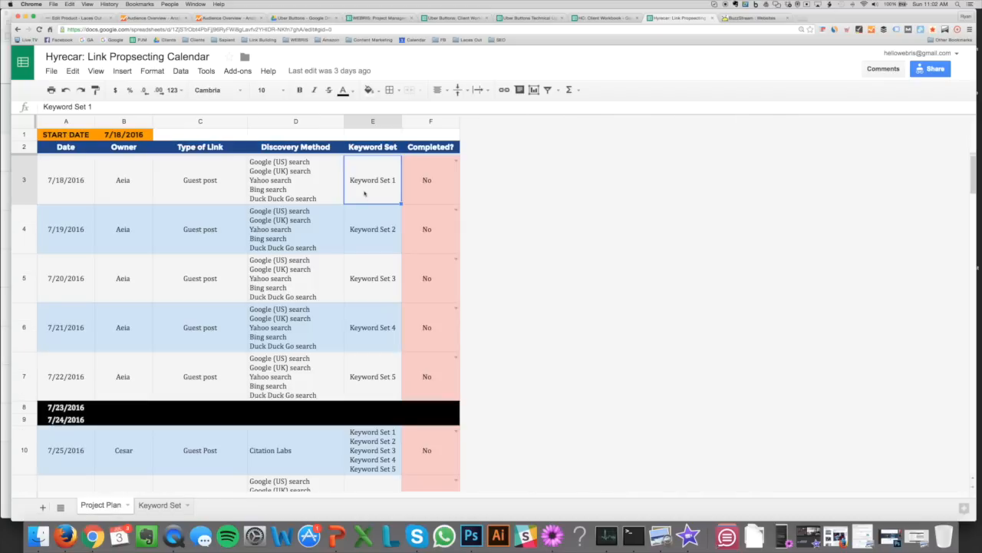
Step: Compare the first row's discovery method with its keyword set, and view the website list in BuzzStream
{"action": "left_click", "coordinate": [310, 164]}
{"action": "left_click", "coordinate": [366, 179]}
{"action": "left_click", "coordinate": [315, 174]}
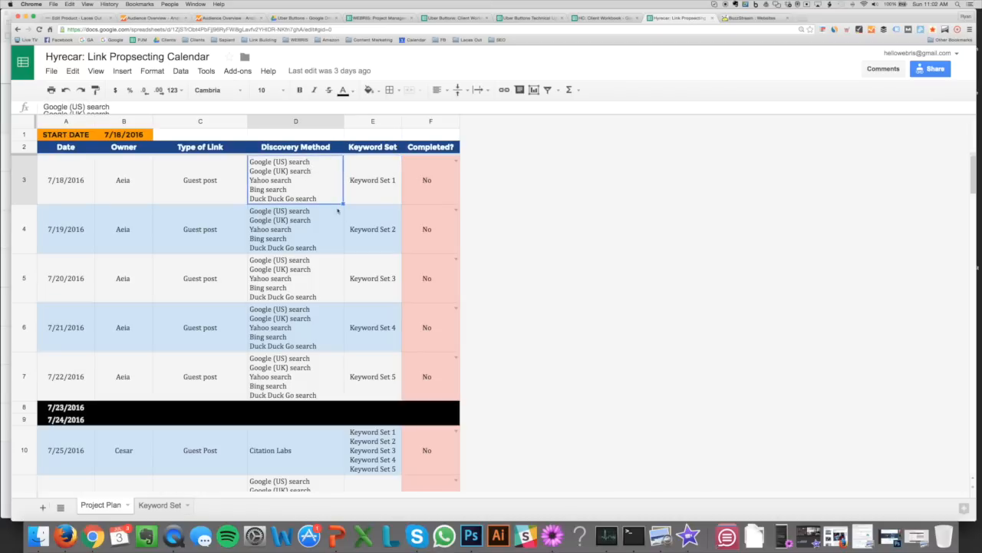
{"action": "left_click", "coordinate": [751, 19]}
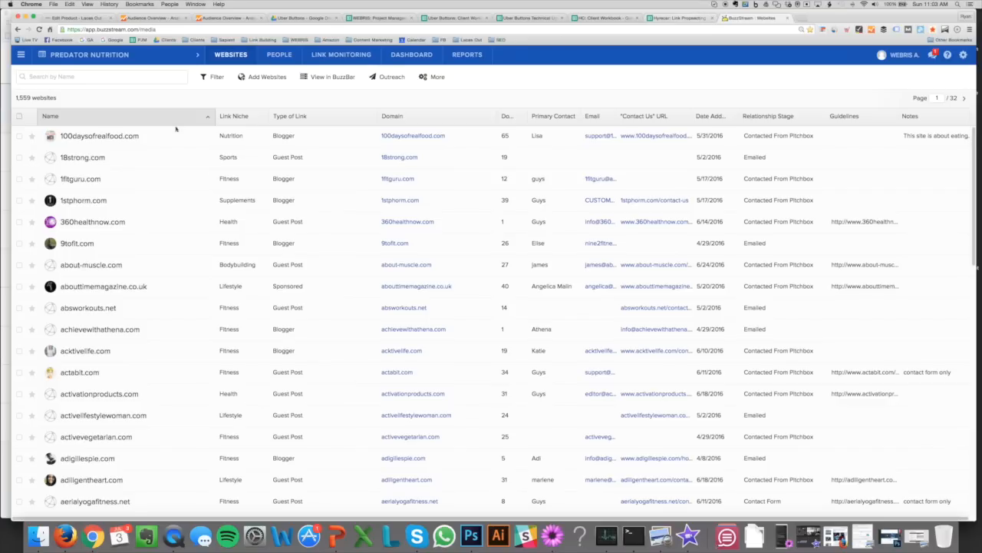
Step: Check the services process image in Preview again, and open the Content Calendar sheet of the HC: Client Workbook
{"action": "key", "text": "super+Tab"}
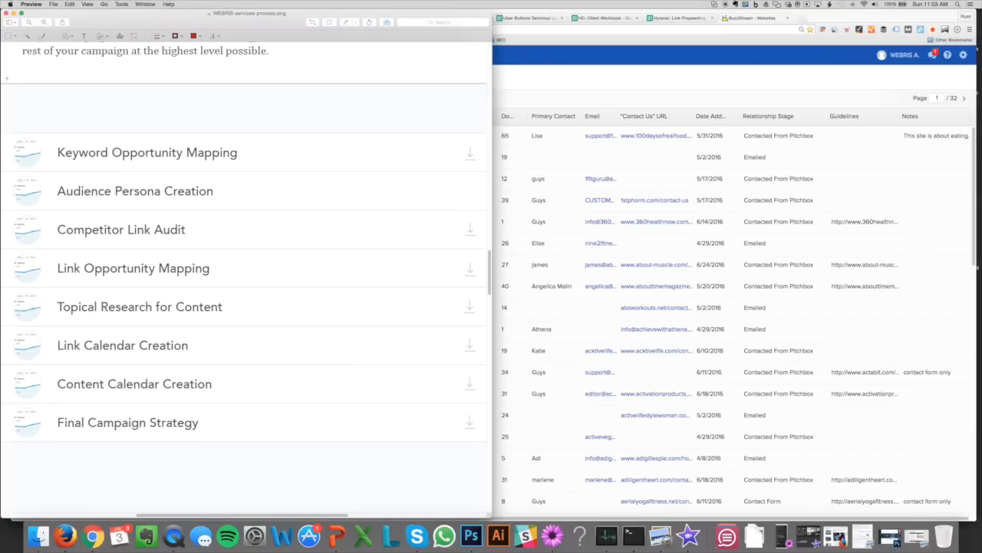
{"action": "scroll", "coordinate": [248, 140], "scroll_direction": "down", "scroll_amount": 1}
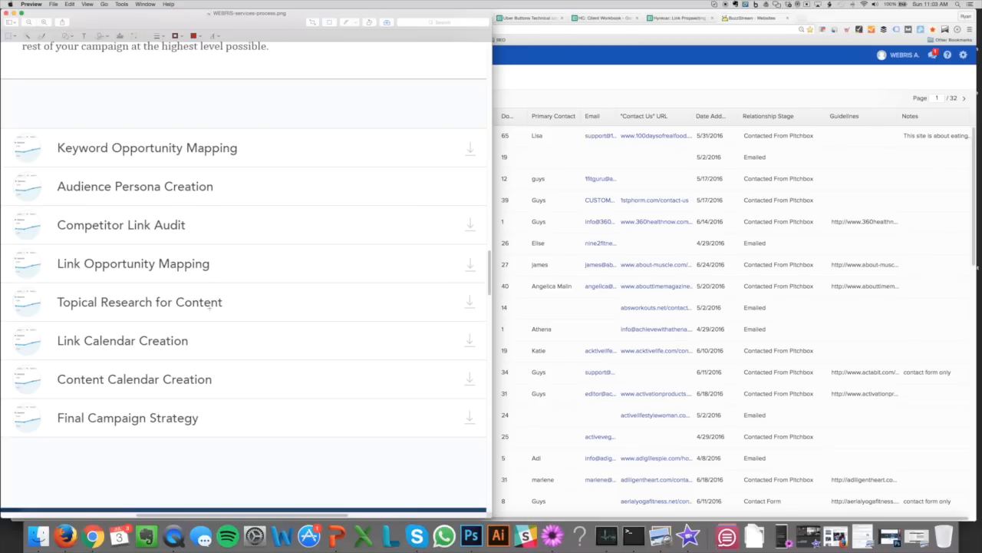
{"action": "left_click", "coordinate": [570, 76]}
{"action": "left_click", "coordinate": [598, 17]}
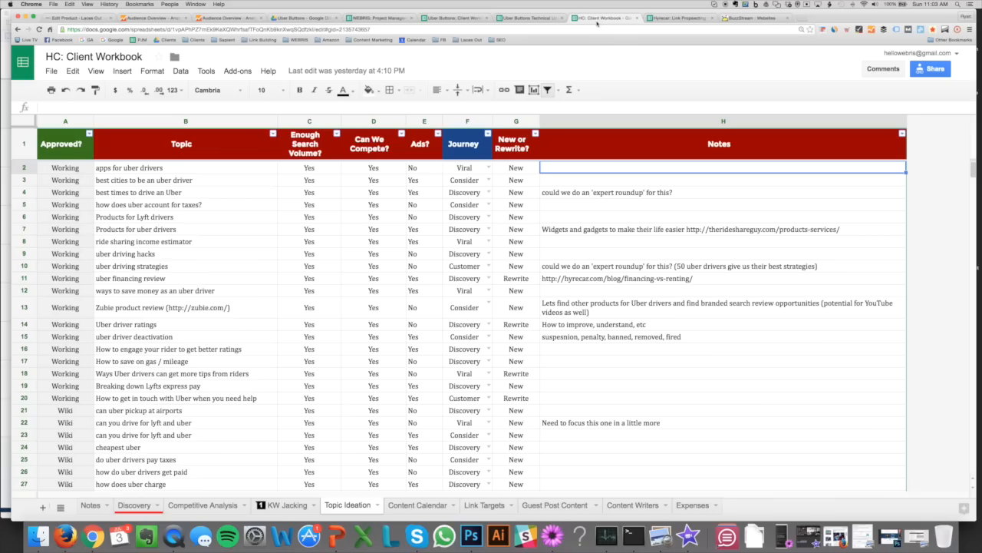
{"action": "left_click", "coordinate": [417, 505]}
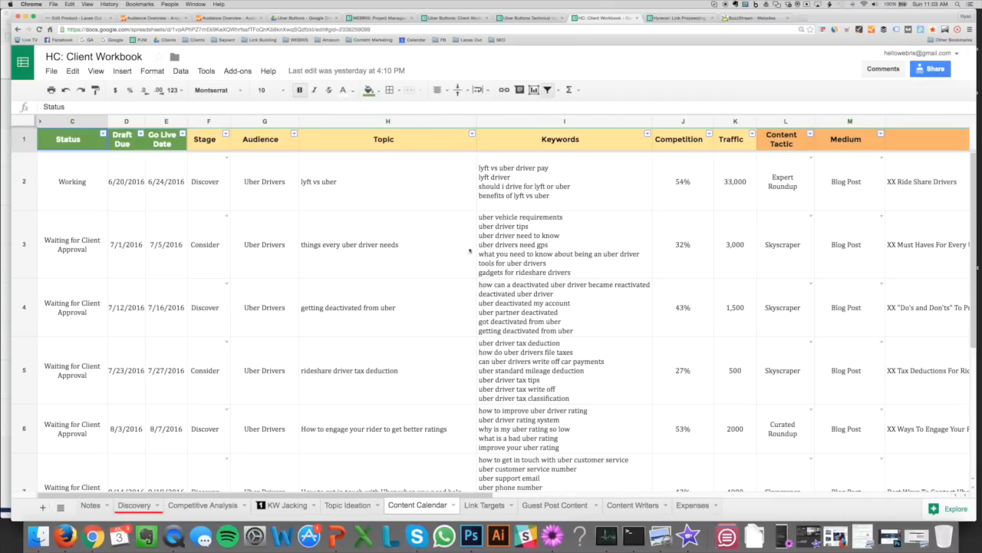
Step: Inspect the status, draft due date, go-live date, stage, audience and topic of the first Content Calendar entry
{"action": "left_click", "coordinate": [76, 185]}
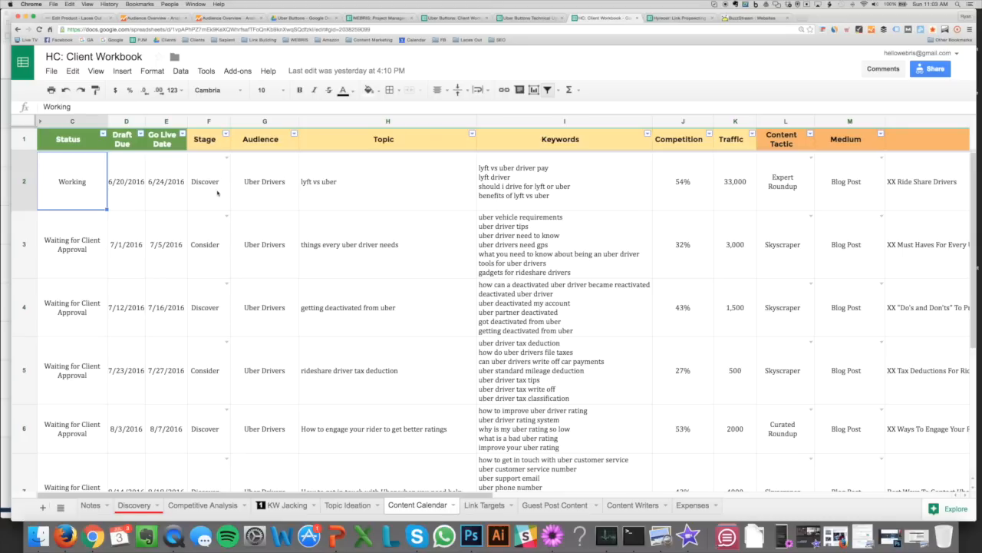
{"action": "left_click", "coordinate": [117, 171]}
{"action": "left_click", "coordinate": [170, 177]}
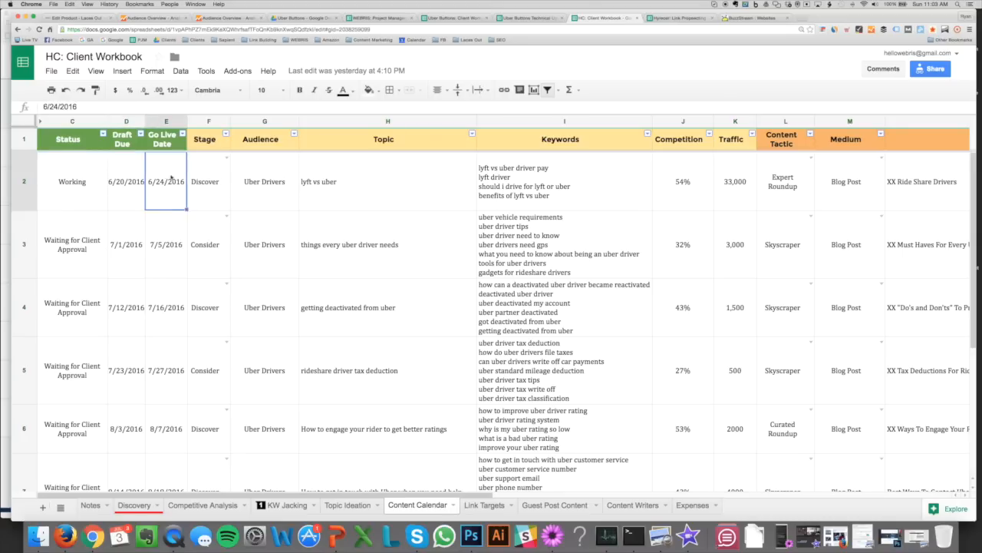
{"action": "left_click", "coordinate": [222, 166]}
{"action": "left_click", "coordinate": [240, 170]}
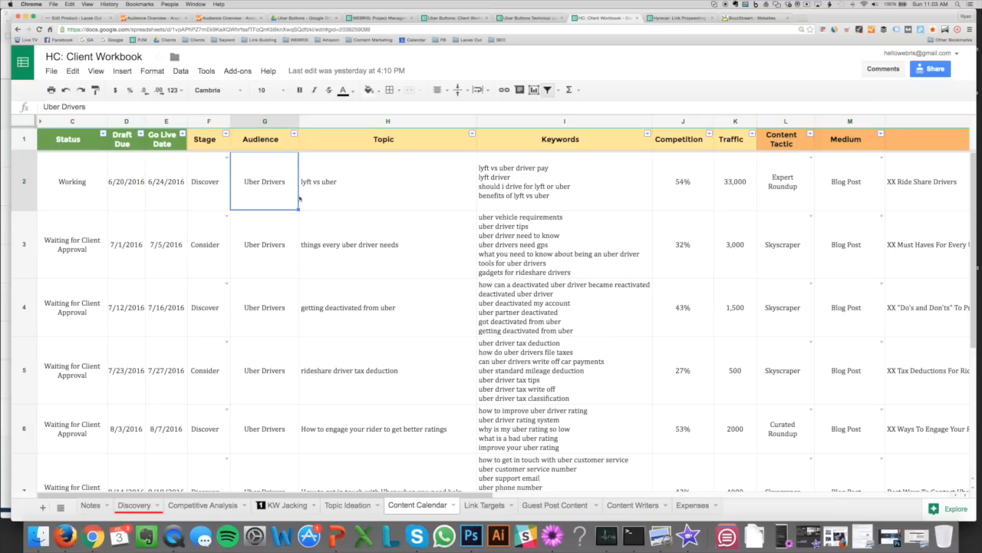
{"action": "left_click", "coordinate": [364, 185]}
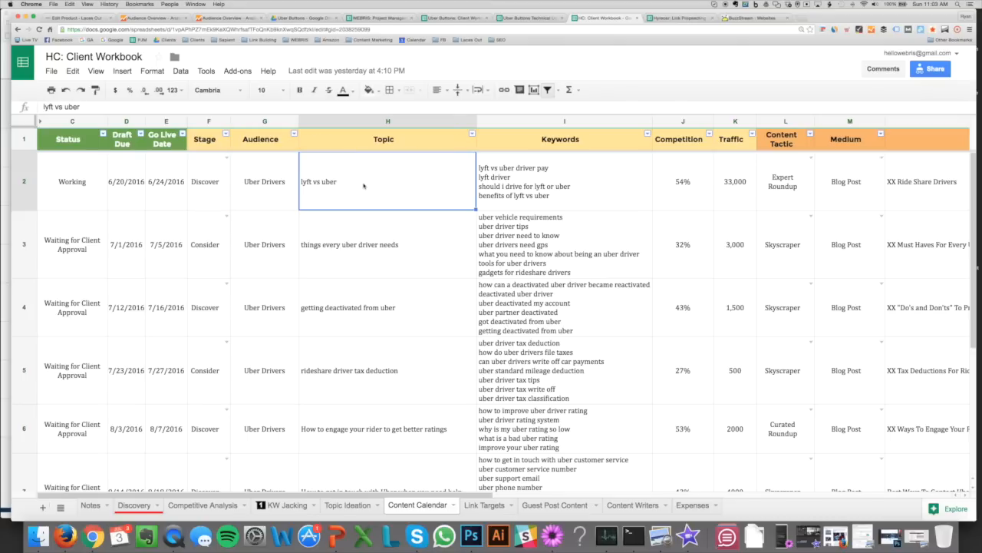
Step: Step through the first entry's remaining columns from Keywords to Notes
{"action": "key", "text": "Tab"}
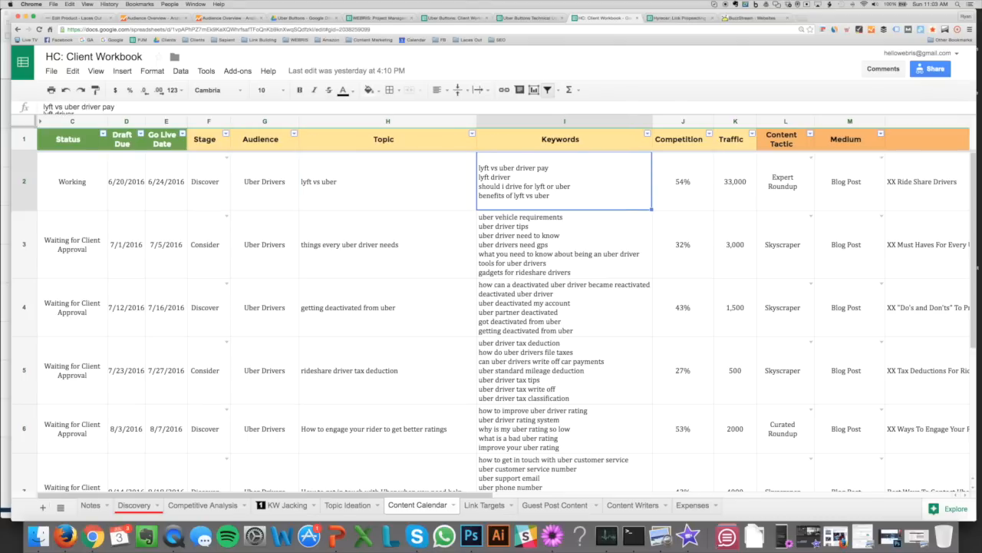
{"action": "key", "text": "Tab"}
{"action": "key", "text": "Tab"}
{"action": "key", "text": "Tab"}
{"action": "key", "text": "Tab"}
{"action": "key", "text": "Tab"}
{"action": "key", "text": "Tab"}
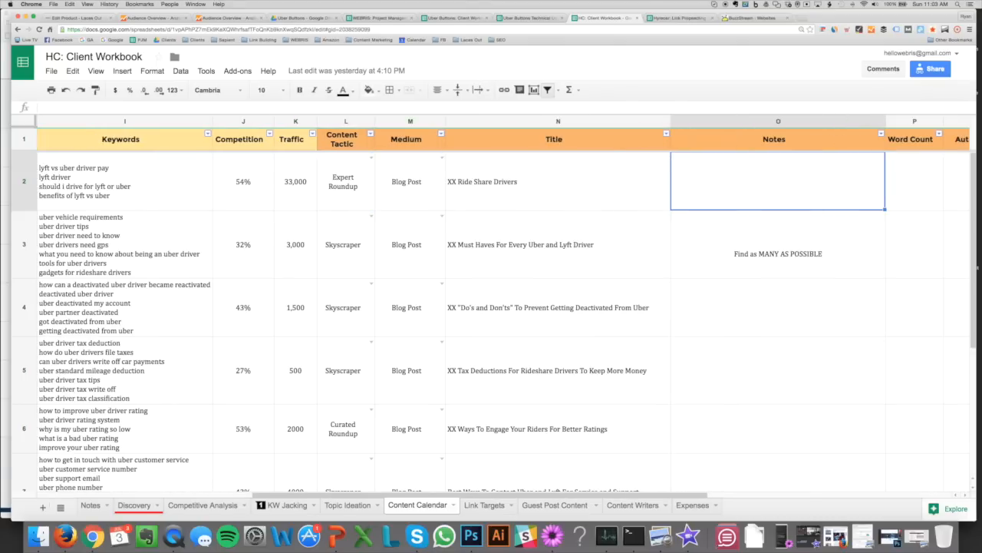
Step: View the available Content Tactic and Medium options for the lyft vs uber entry
{"action": "left_click", "coordinate": [371, 158]}
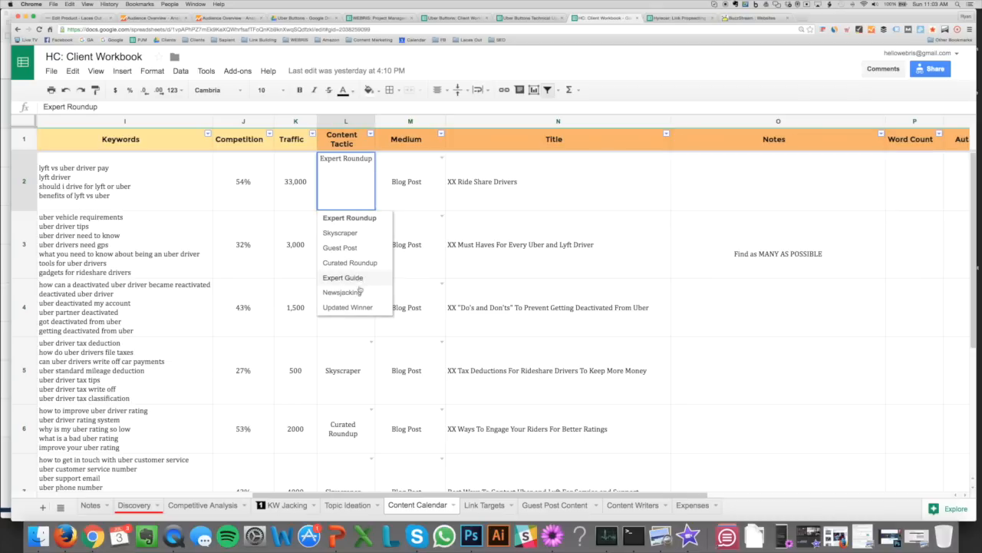
{"action": "left_click", "coordinate": [467, 175]}
{"action": "left_click", "coordinate": [441, 157]}
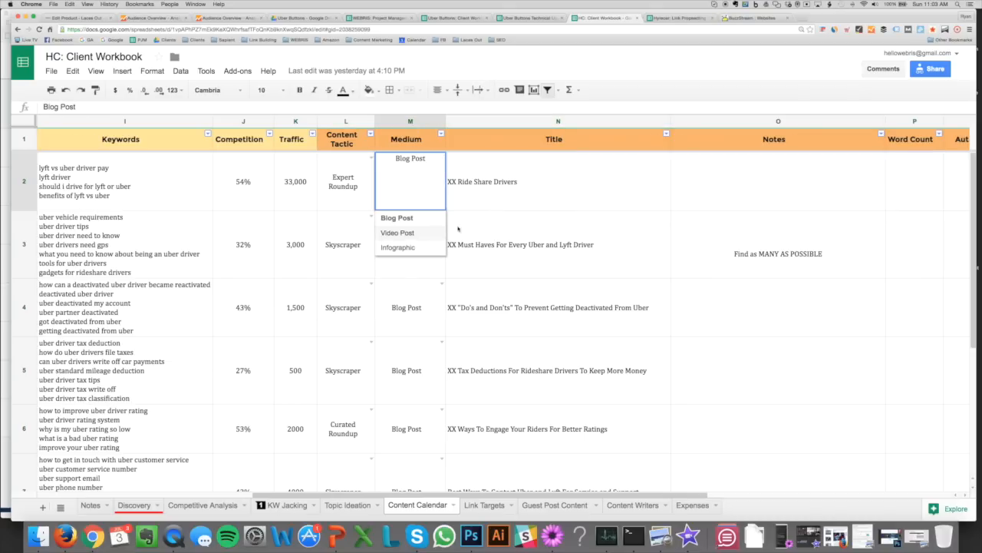
Step: Close the Medium options and step through the lyft vs uber entry's Notes, Word Count and Author columns
{"action": "left_click", "coordinate": [525, 197]}
{"action": "left_click", "coordinate": [715, 173]}
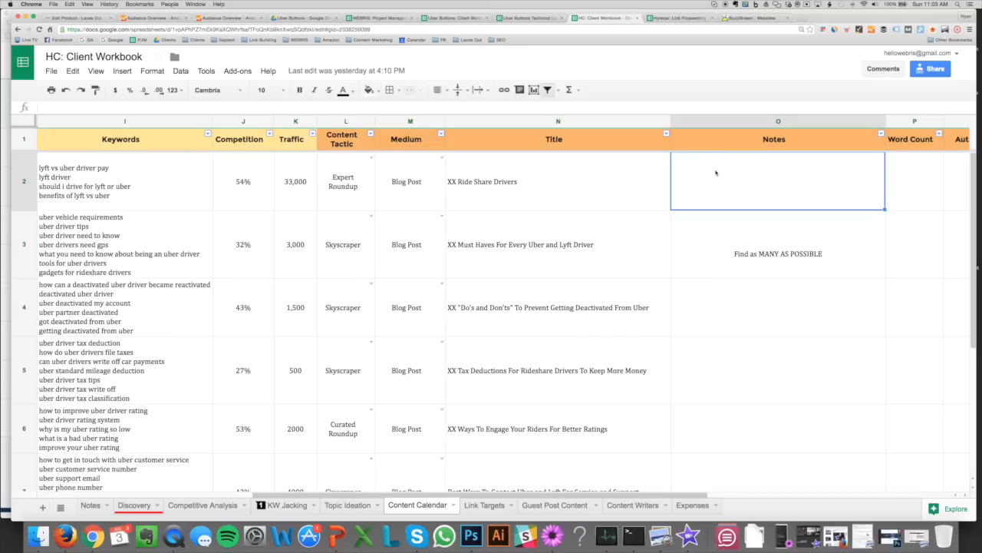
{"action": "key", "text": "Right"}
{"action": "key", "text": "Right"}
{"action": "key", "text": "Right"}
{"action": "key", "text": "Left"}
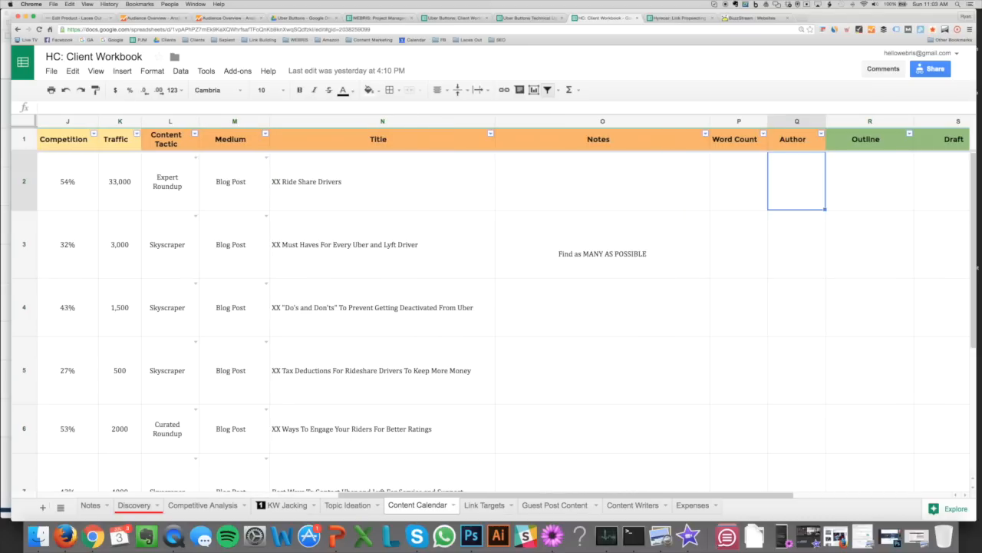
Step: Step through the lyft vs uber entry's Outline and Draft columns to its Promotional Plan
{"action": "key", "text": "Right"}
{"action": "key", "text": "Right"}
{"action": "key", "text": "Right"}
{"action": "key", "text": "Left"}
{"action": "key", "text": "Left"}
{"action": "key", "text": "Left"}
{"action": "key", "text": "Left"}
{"action": "key", "text": "Right"}
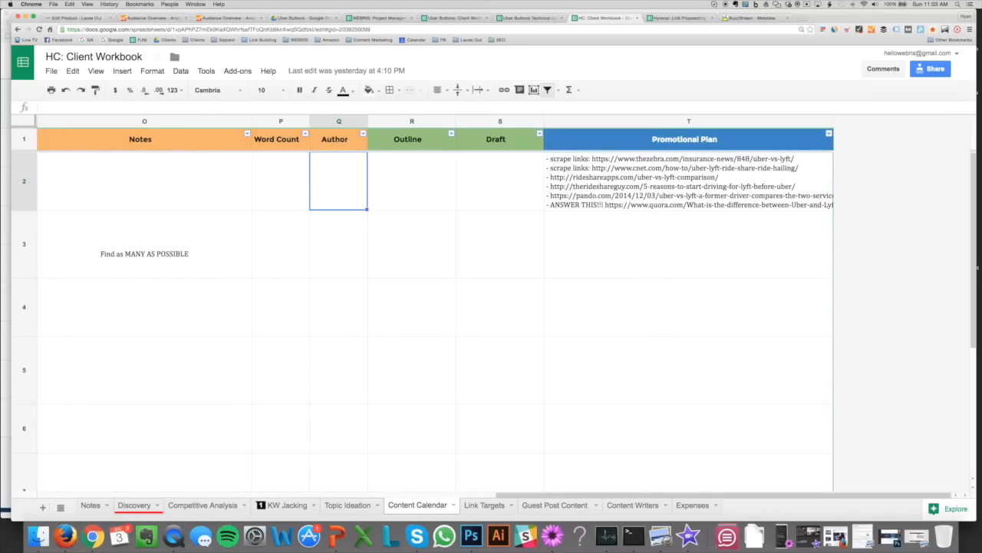
{"action": "key", "text": "Right"}
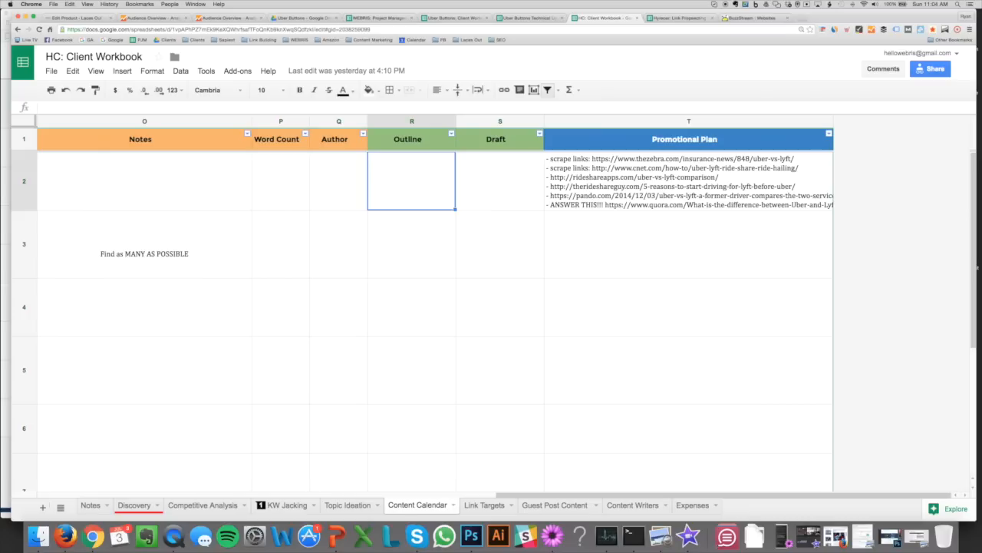
{"action": "key", "text": "Right"}
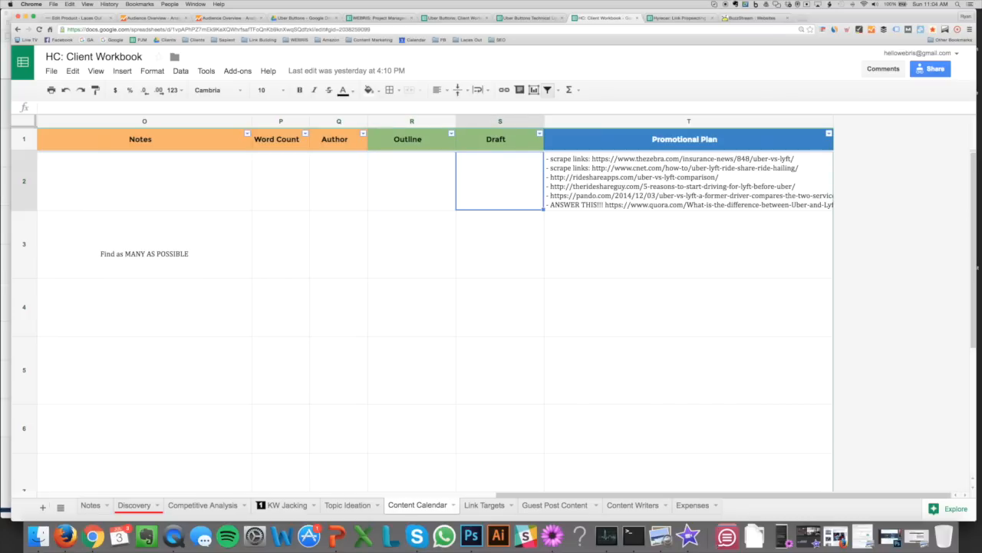
{"action": "key", "text": "Right"}
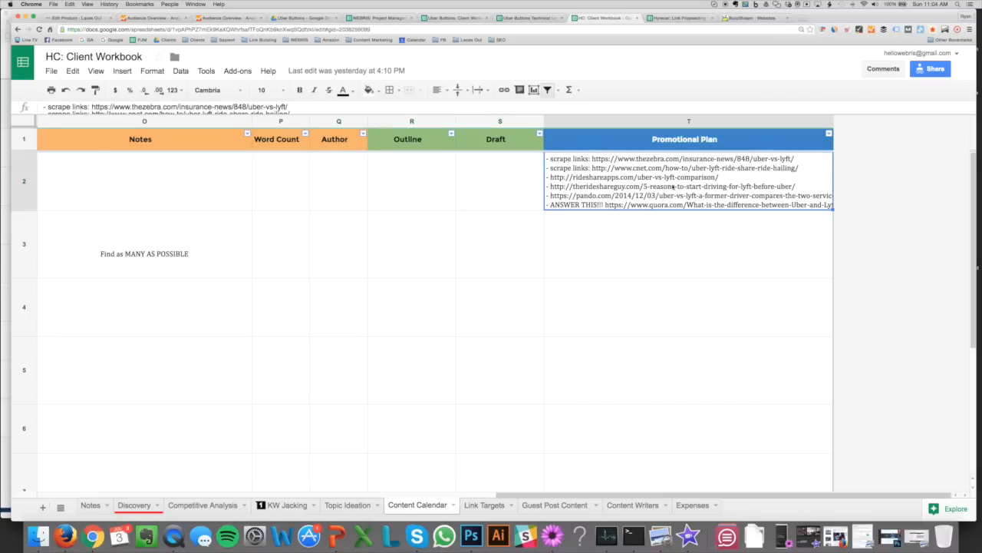
Step: Check the deliverables list in Preview, and view the Audience personas analytics slide of the Cloud 9 Living SEO Strategy deck in PowerPoint
{"action": "left_click", "coordinate": [7, 136]}
{"action": "scroll", "coordinate": [182, 430], "scroll_direction": "down", "scroll_amount": 1}
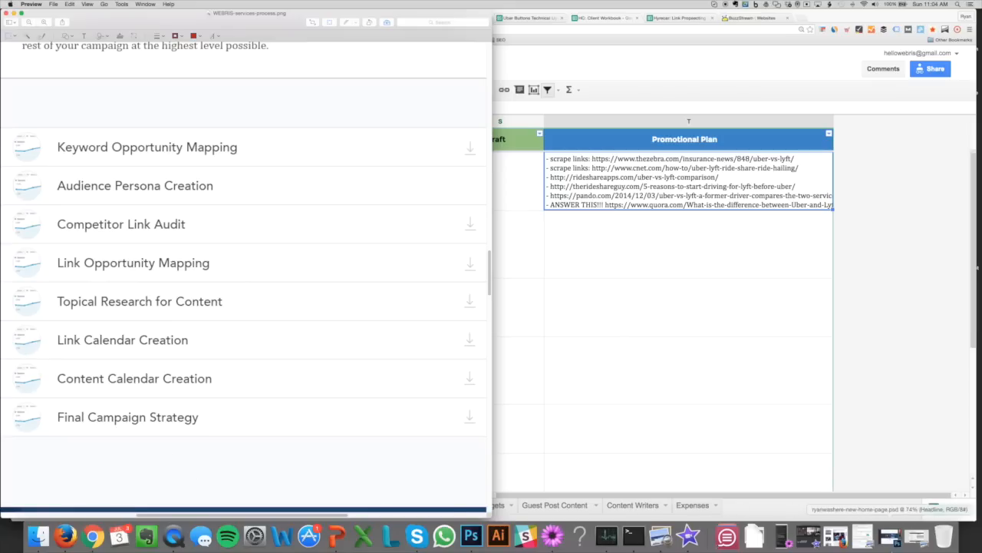
{"action": "left_click", "coordinate": [330, 531]}
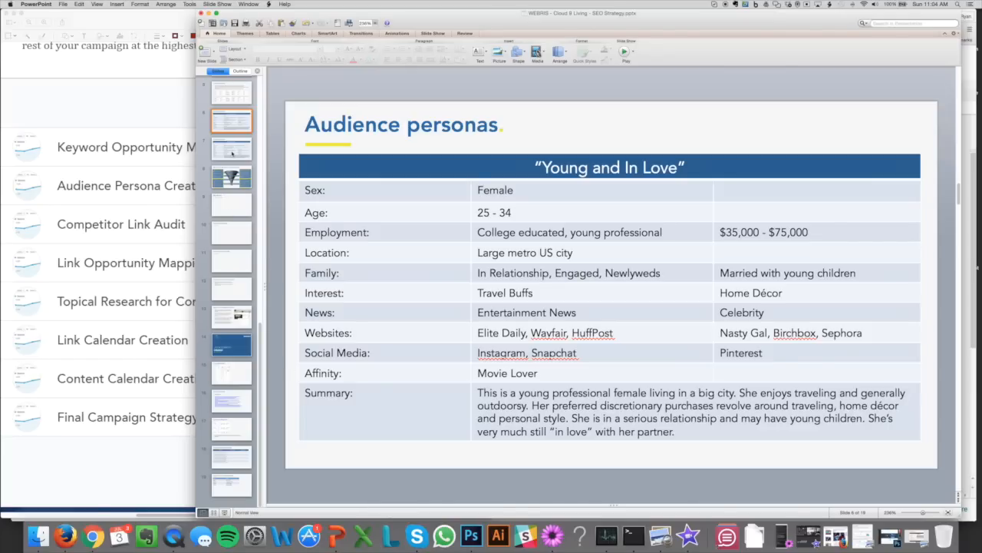
{"action": "left_click", "coordinate": [234, 103]}
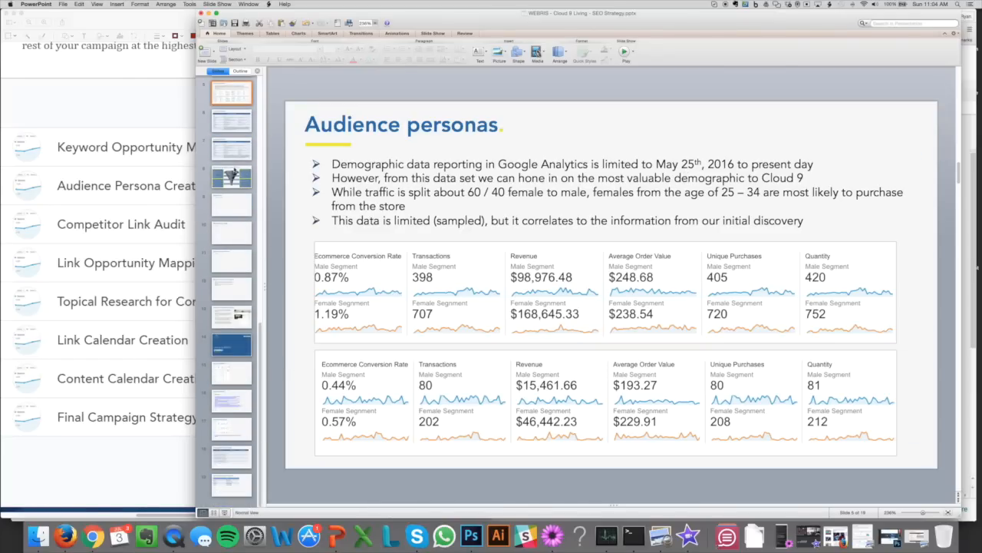
{"action": "scroll", "coordinate": [234, 175], "scroll_direction": "up", "scroll_amount": 4}
Step: View another slide of the SEO Strategy deck, minimize the presentation, and return to the services process image in Preview
{"action": "left_click", "coordinate": [122, 109]}
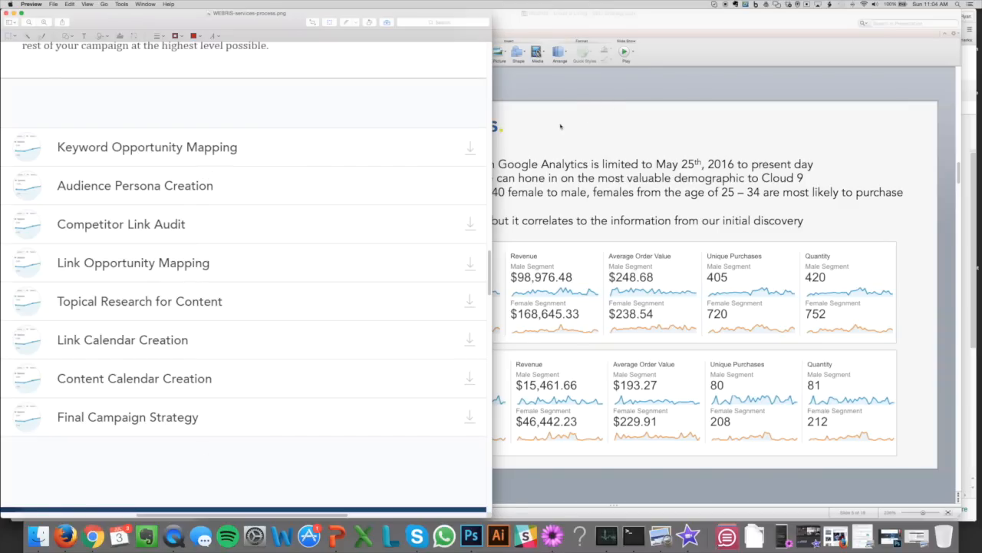
{"action": "left_click", "coordinate": [592, 220]}
{"action": "left_click", "coordinate": [237, 314]}
{"action": "left_click", "coordinate": [178, 114]}
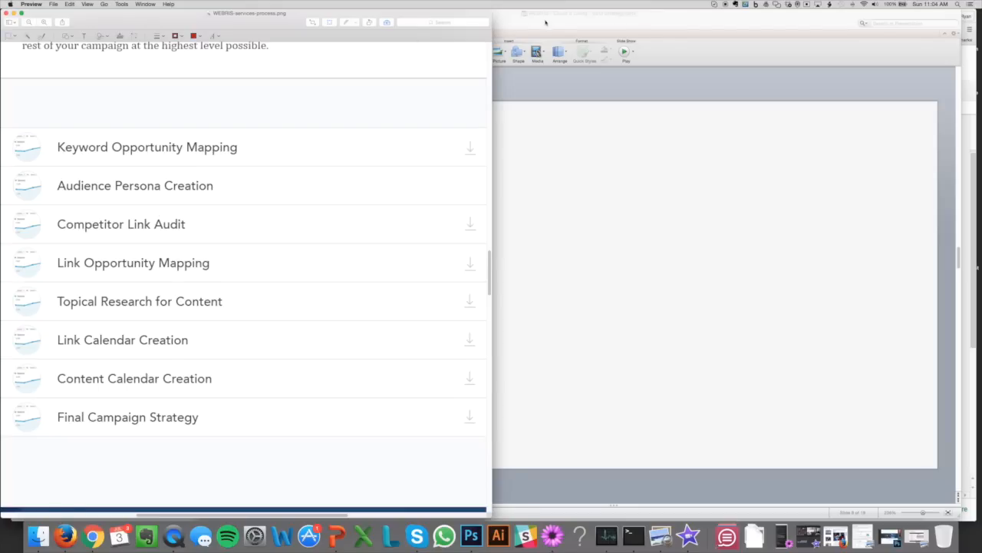
{"action": "left_click", "coordinate": [546, 23]}
{"action": "left_click", "coordinate": [211, 14]}
{"action": "left_click", "coordinate": [250, 121]}
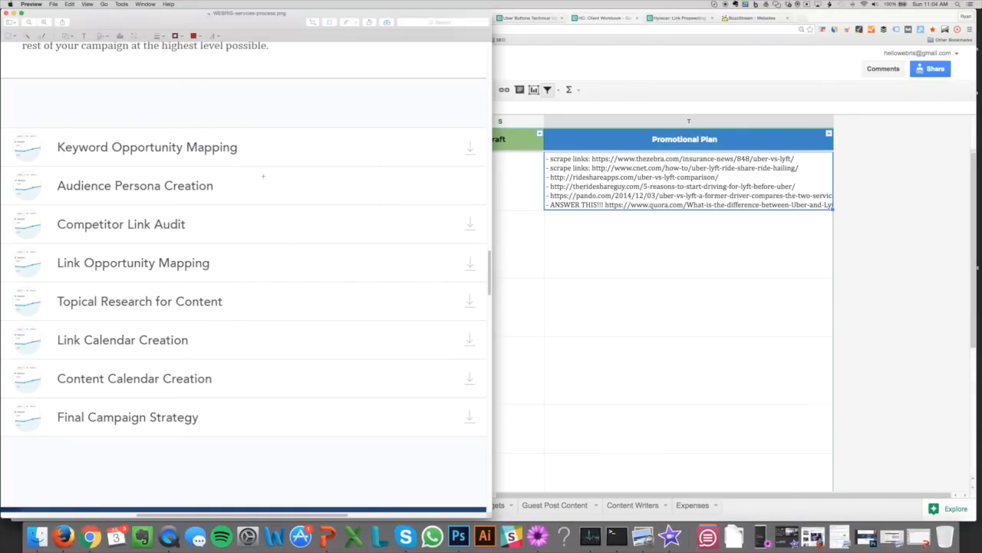
Step: Read the Stage 3: Adjustment section and its deliverables in the services process image
{"action": "scroll", "coordinate": [255, 188], "scroll_direction": "down", "scroll_amount": 5}
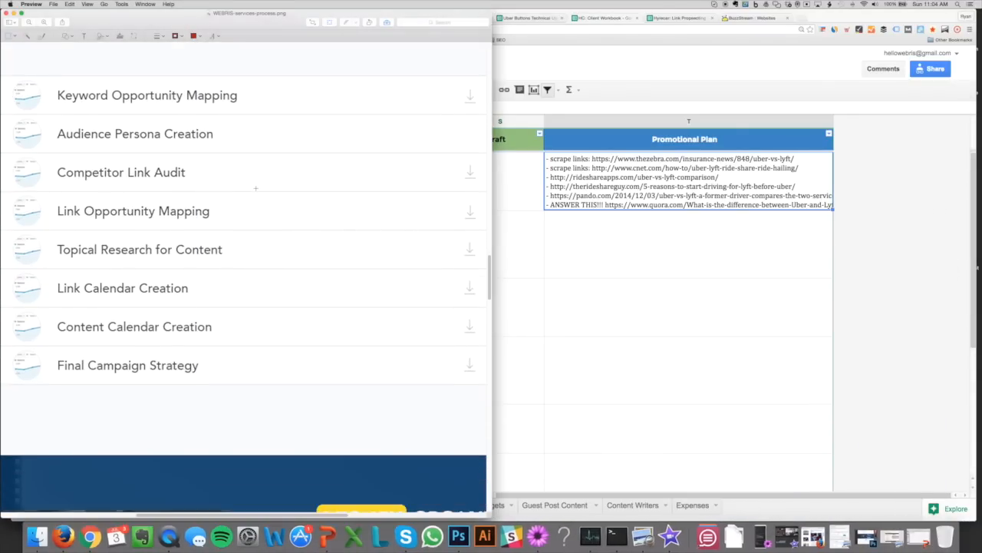
{"action": "scroll", "coordinate": [255, 187], "scroll_direction": "down", "scroll_amount": 15}
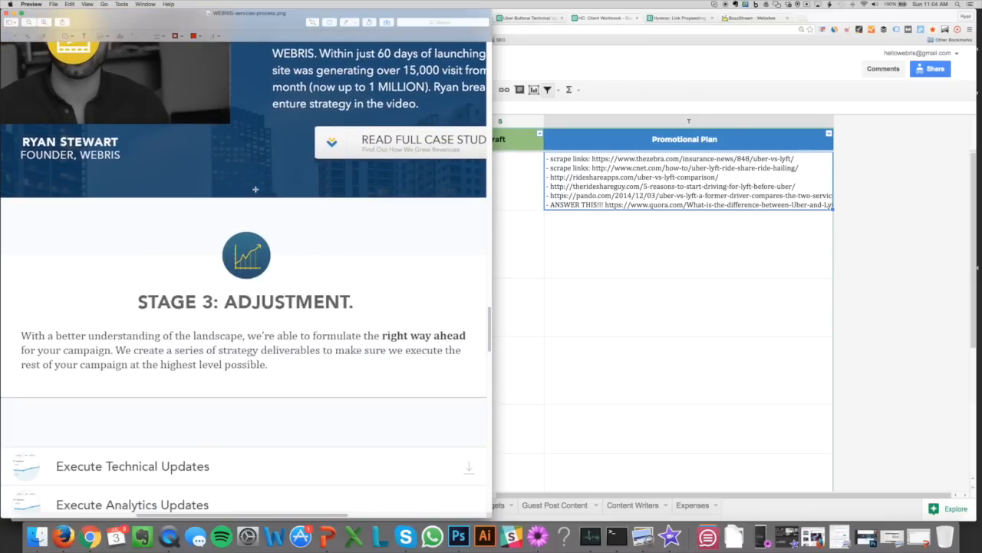
{"action": "scroll", "coordinate": [260, 232], "scroll_direction": "down", "scroll_amount": 1}
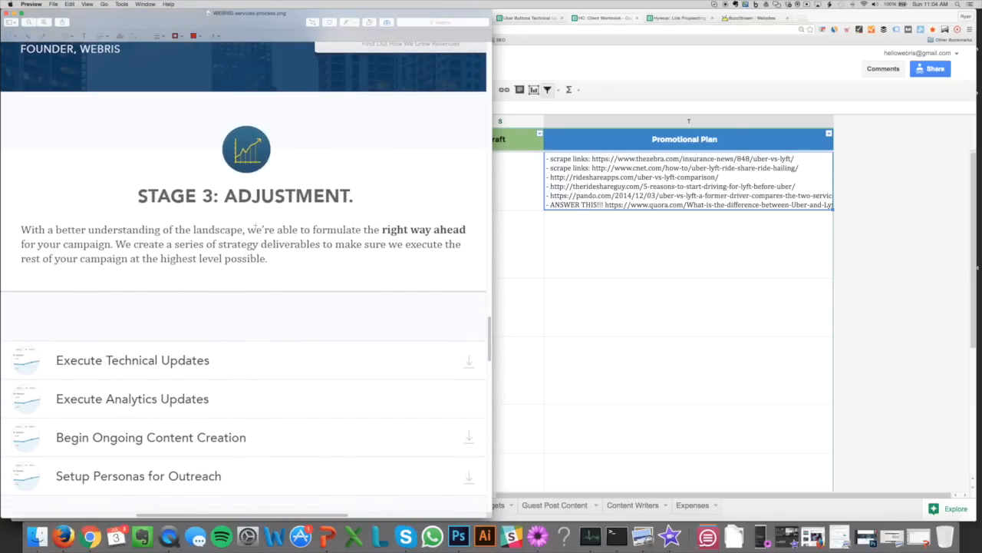
{"action": "scroll", "coordinate": [290, 251], "scroll_direction": "down", "scroll_amount": 3}
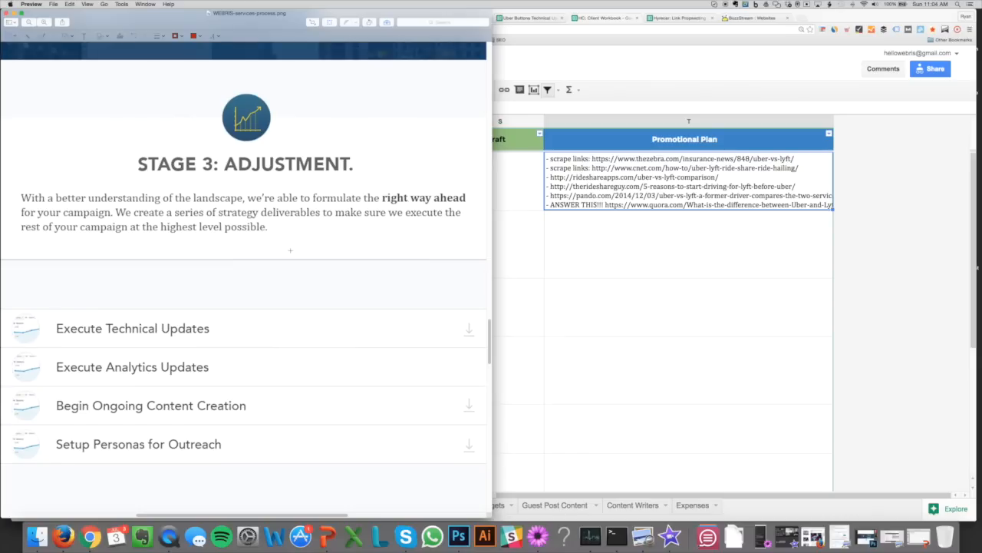
{"action": "scroll", "coordinate": [290, 248], "scroll_direction": "down", "scroll_amount": 1}
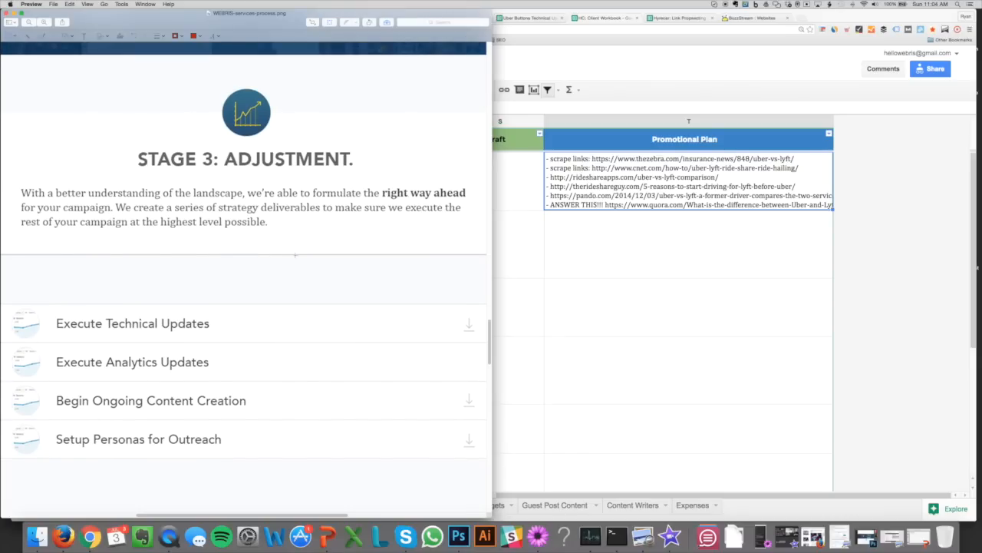
{"action": "scroll", "coordinate": [294, 254], "scroll_direction": "down", "scroll_amount": 2}
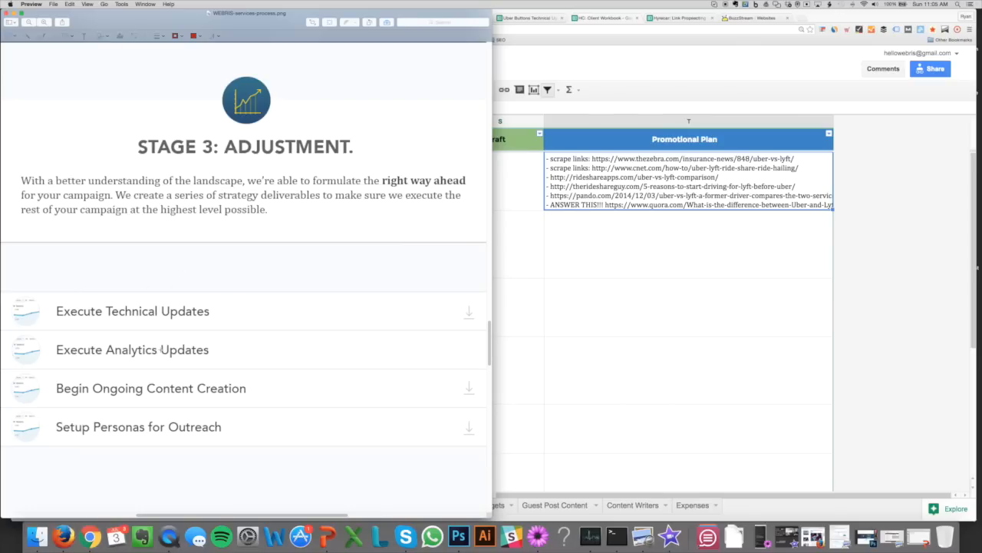
{"action": "scroll", "coordinate": [161, 349], "scroll_direction": "down", "scroll_amount": 1}
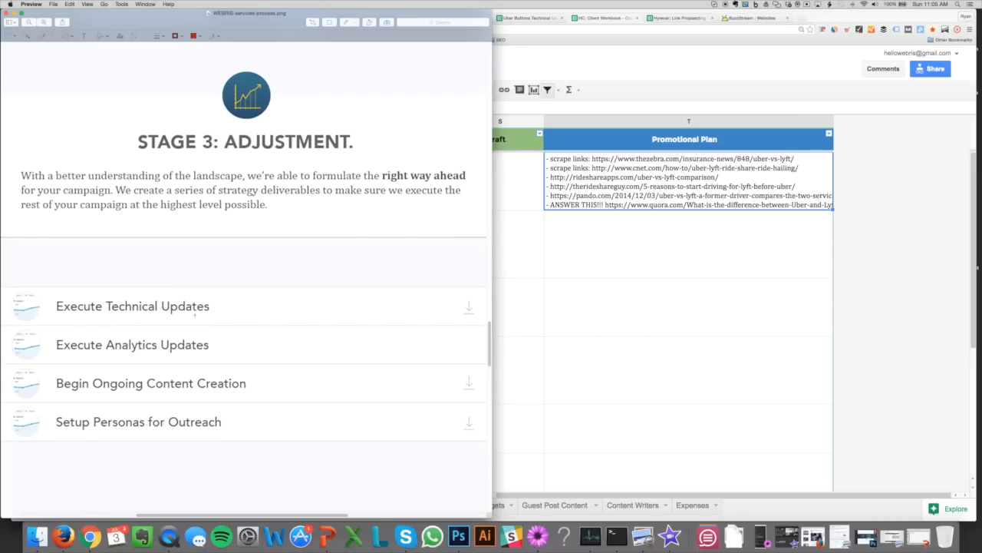
{"action": "scroll", "coordinate": [126, 324], "scroll_direction": "down", "scroll_amount": 1}
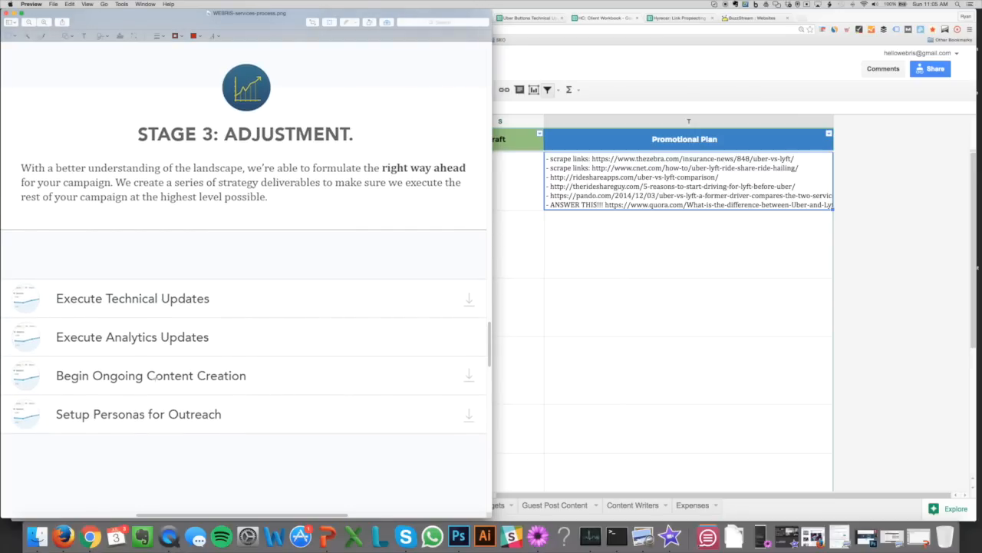
Step: Switch to the WEBRIS: Project Management Tracker in Chrome and inspect the Bucket and Assigned To values of several tasks
{"action": "left_click", "coordinate": [851, 376]}
{"action": "left_click", "coordinate": [380, 16]}
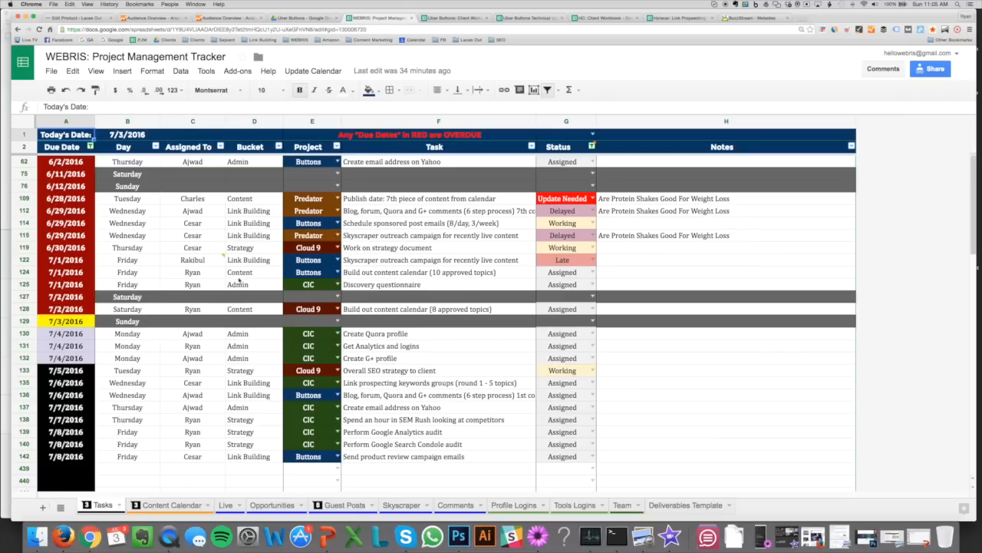
{"action": "left_click_drag", "start_coordinate": [247, 312], "coordinate": [187, 318]}
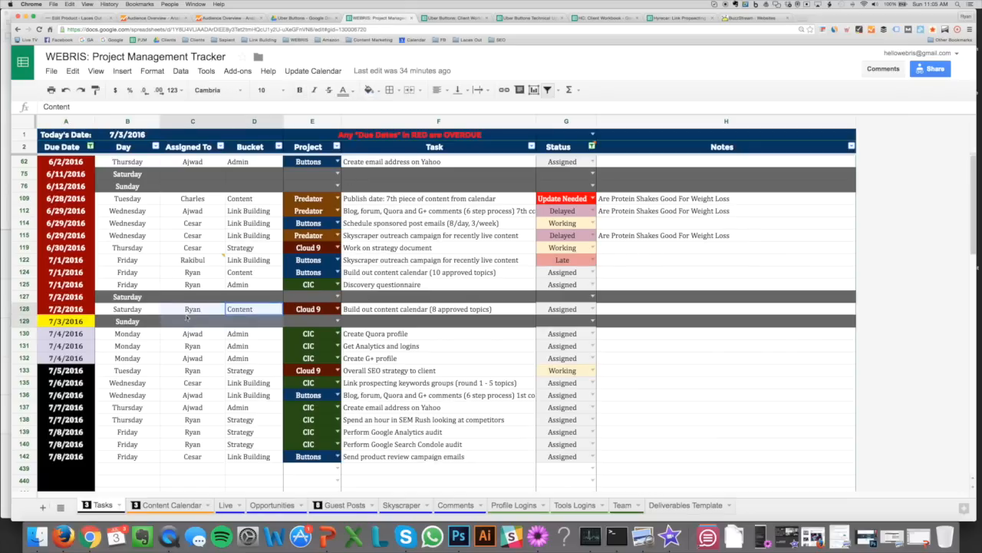
{"action": "left_click", "coordinate": [254, 395]}
{"action": "left_click_drag", "start_coordinate": [250, 456], "coordinate": [220, 458]}
{"action": "left_click", "coordinate": [215, 433]}
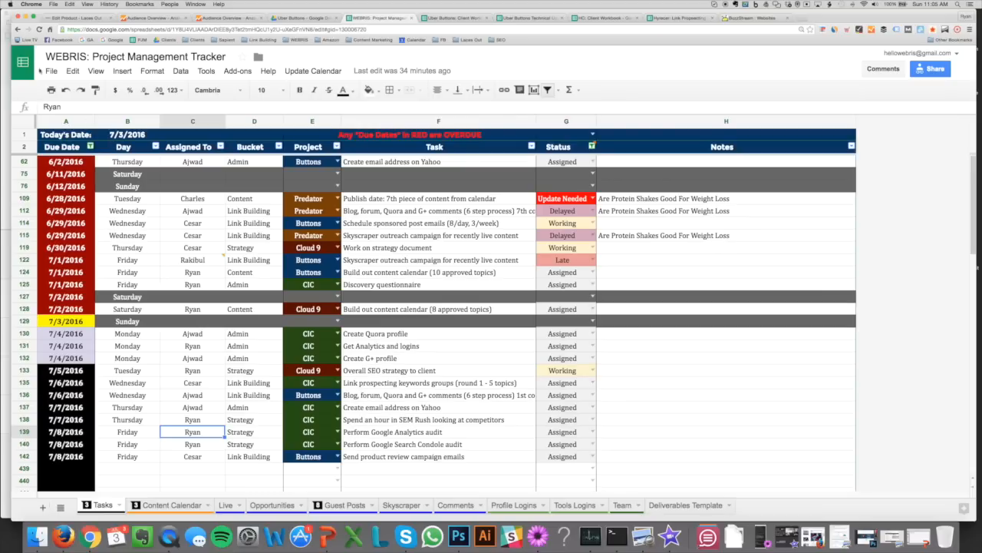
Step: Return to the services process image in Preview and examine the Stage 4: Growth deliverables
{"action": "left_click", "coordinate": [3, 51]}
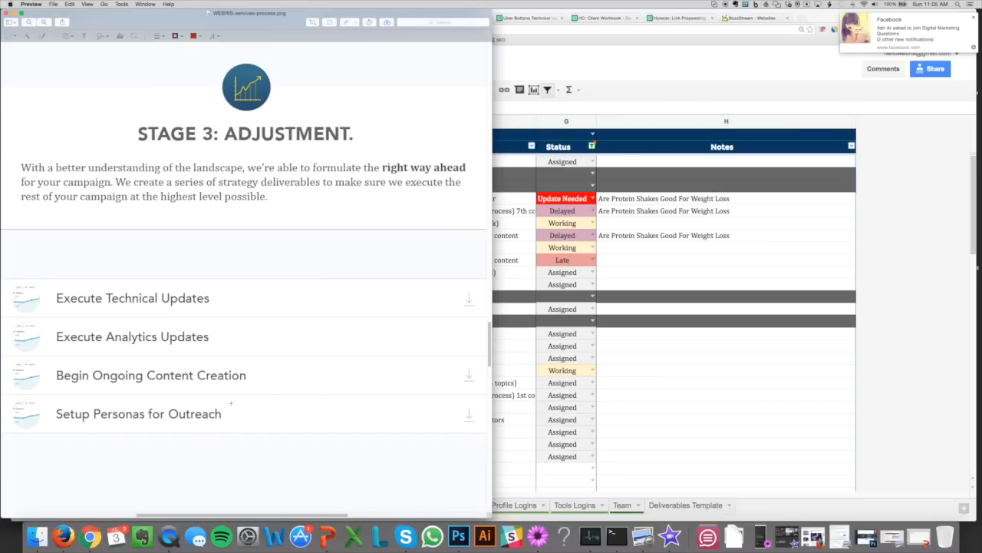
{"action": "scroll", "coordinate": [230, 402], "scroll_direction": "down", "scroll_amount": 2}
{"action": "scroll", "coordinate": [223, 341], "scroll_direction": "down", "scroll_amount": 10}
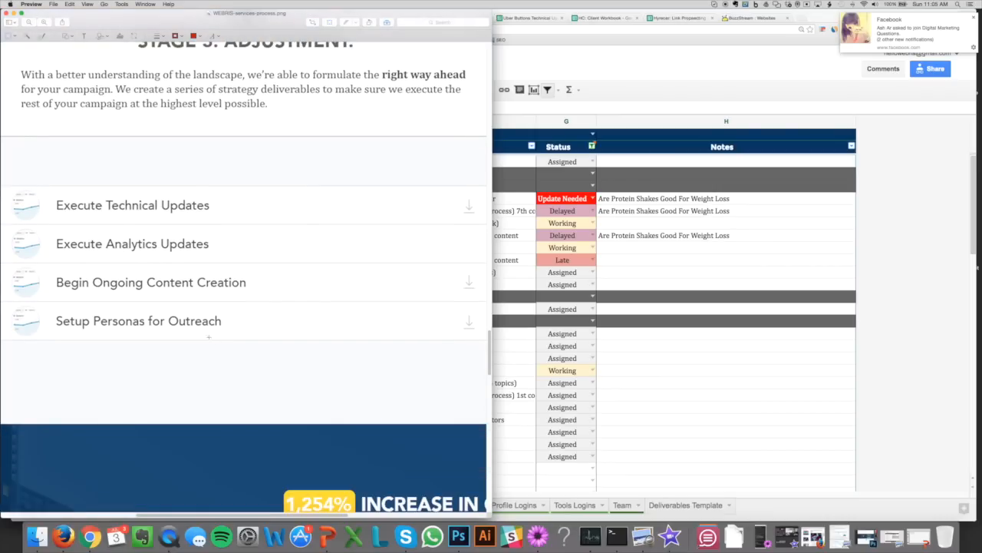
{"action": "scroll", "coordinate": [221, 307], "scroll_direction": "down", "scroll_amount": 5}
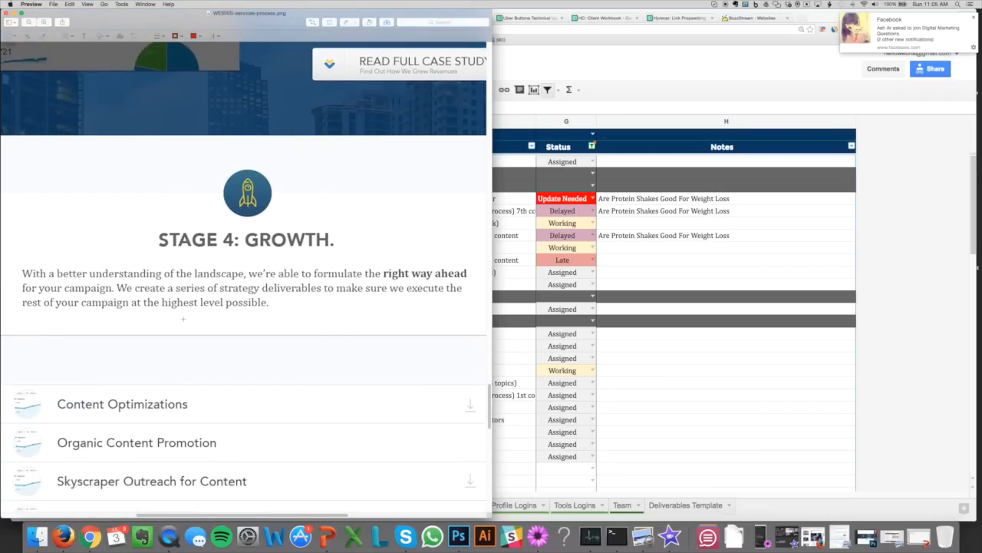
{"action": "scroll", "coordinate": [221, 307], "scroll_direction": "down", "scroll_amount": 4}
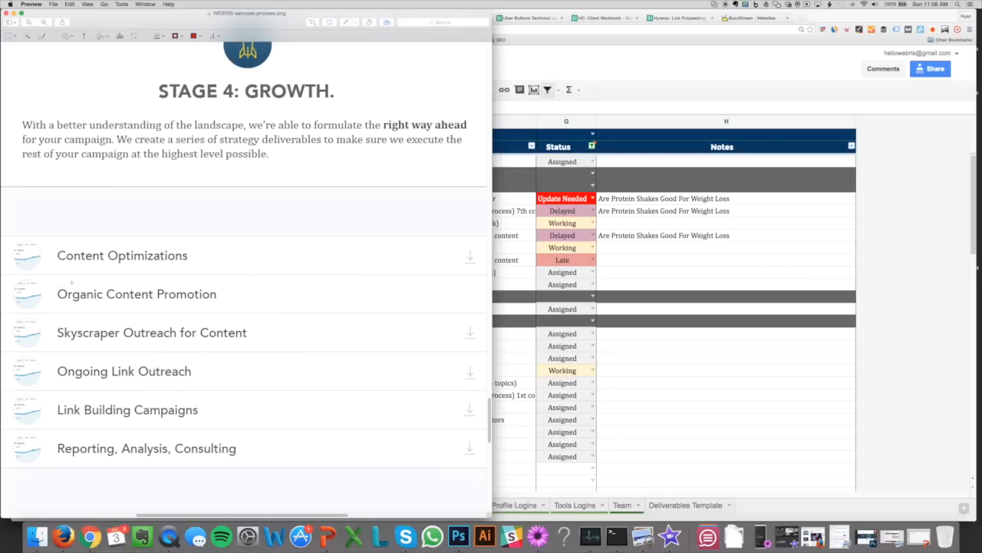
Step: Open the Comments sheet of the Project Management Tracker in Chrome and review its logged blog, forum, Quora and Reddit comments
{"action": "left_click", "coordinate": [633, 259]}
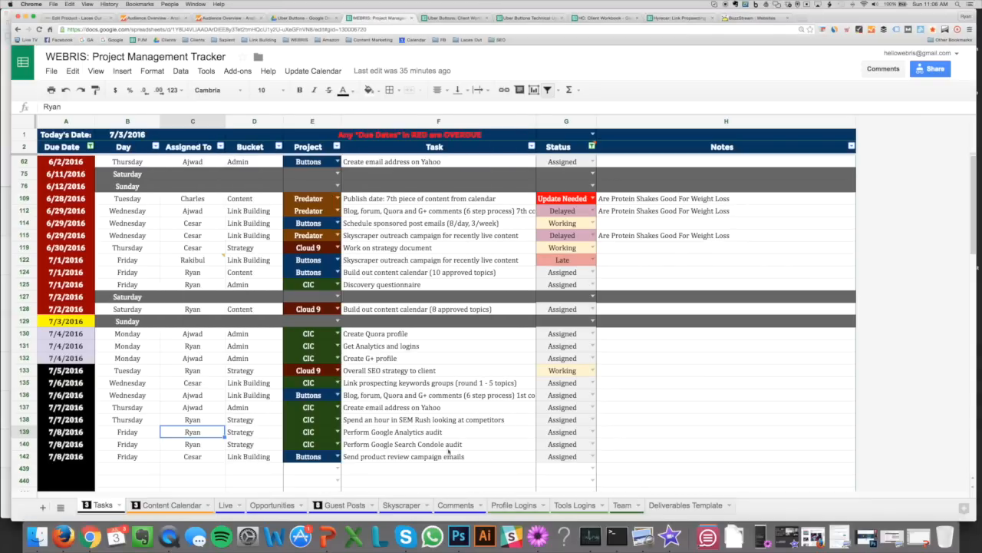
{"action": "left_click", "coordinate": [456, 504]}
{"action": "scroll", "coordinate": [283, 238], "scroll_direction": "down", "scroll_amount": 10}
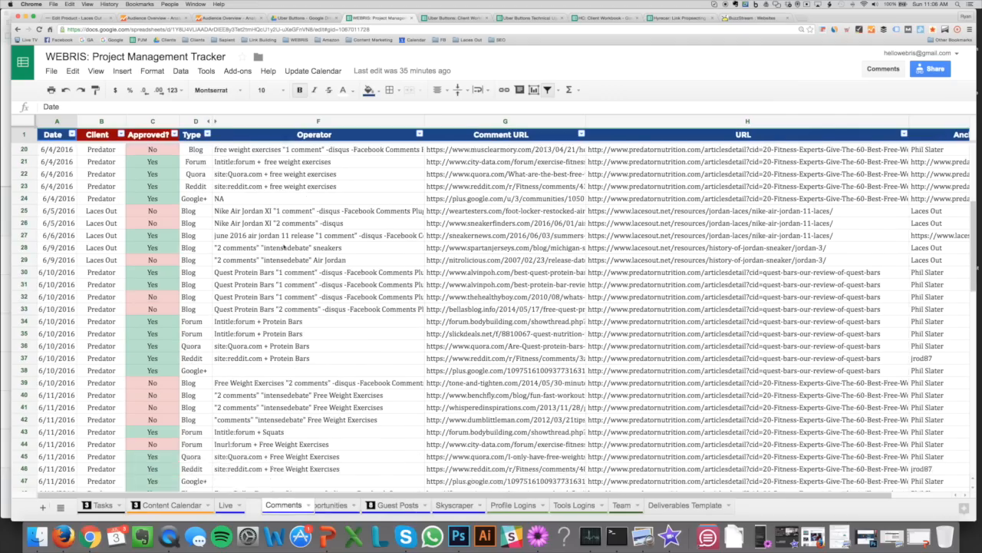
{"action": "scroll", "coordinate": [282, 249], "scroll_direction": "down", "scroll_amount": 3}
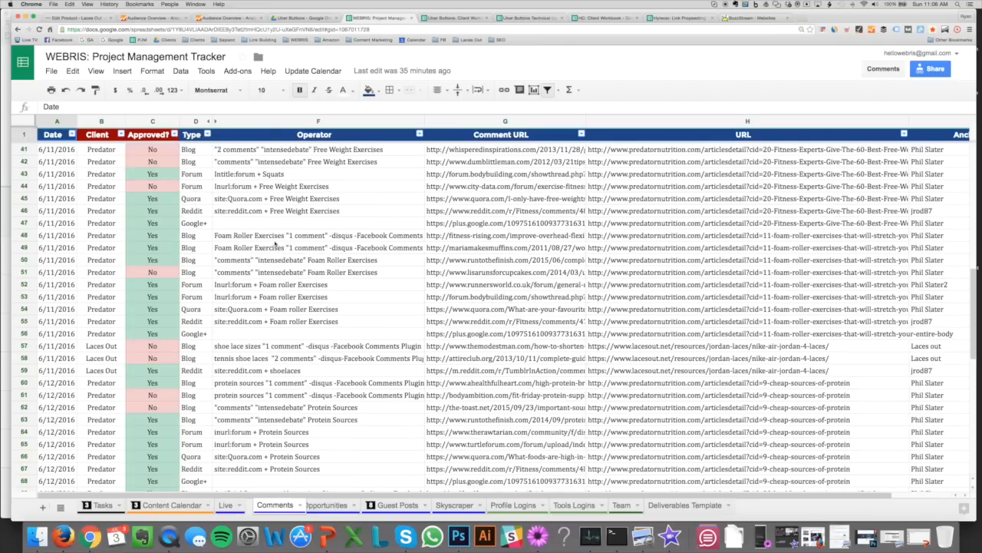
{"action": "scroll", "coordinate": [271, 242], "scroll_direction": "down", "scroll_amount": 5}
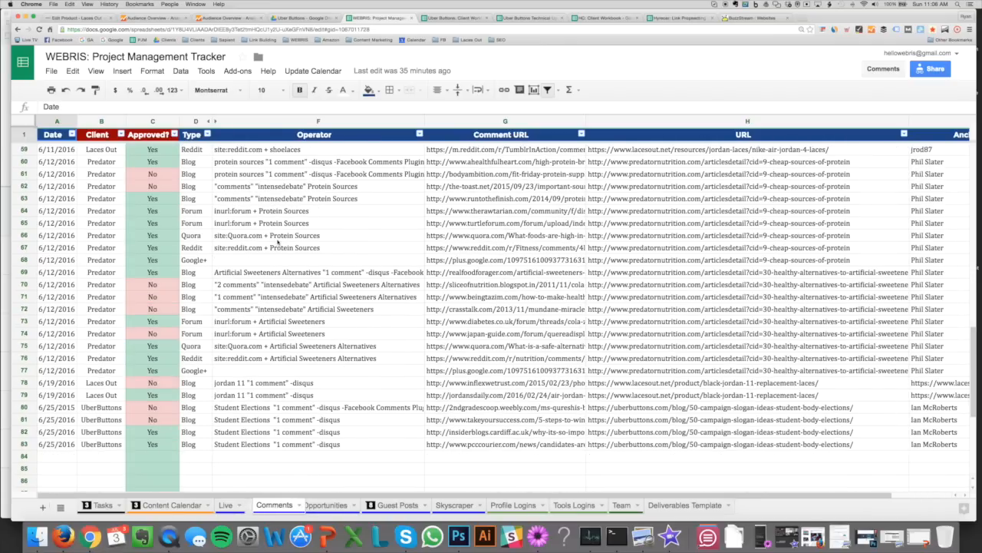
Step: Inspect the first entry's draft due and go-live dates in the HC: Client Workbook's Content Calendar, and return to Preview
{"action": "left_click", "coordinate": [454, 16]}
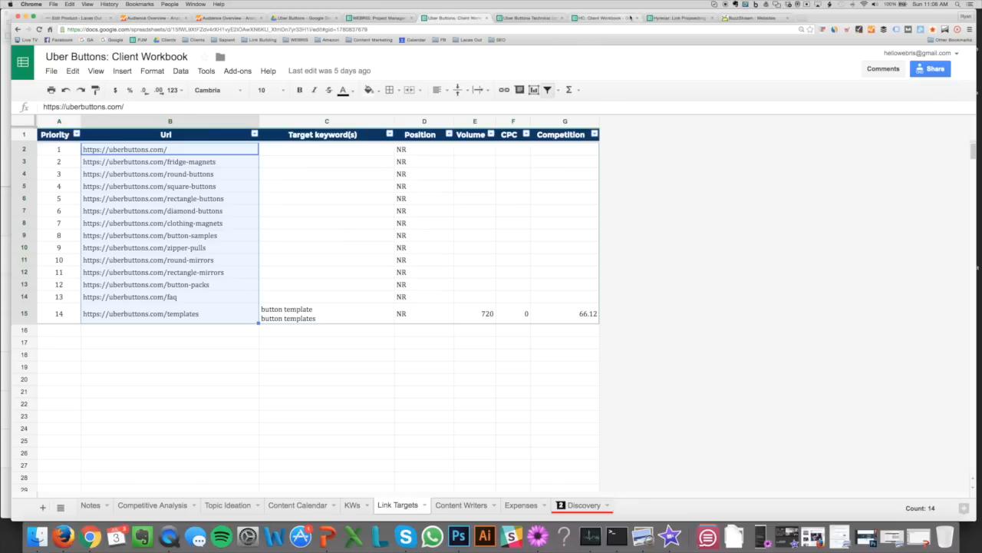
{"action": "left_click", "coordinate": [606, 17]}
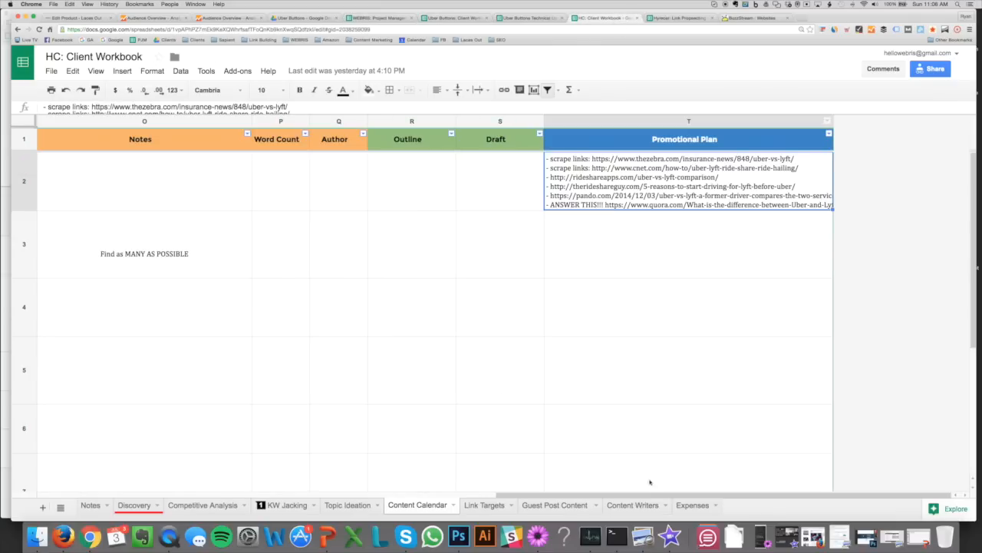
{"action": "scroll", "coordinate": [604, 499], "scroll_direction": "left", "scroll_amount": 10}
{"action": "left_click", "coordinate": [141, 193]}
{"action": "left_click", "coordinate": [159, 185]}
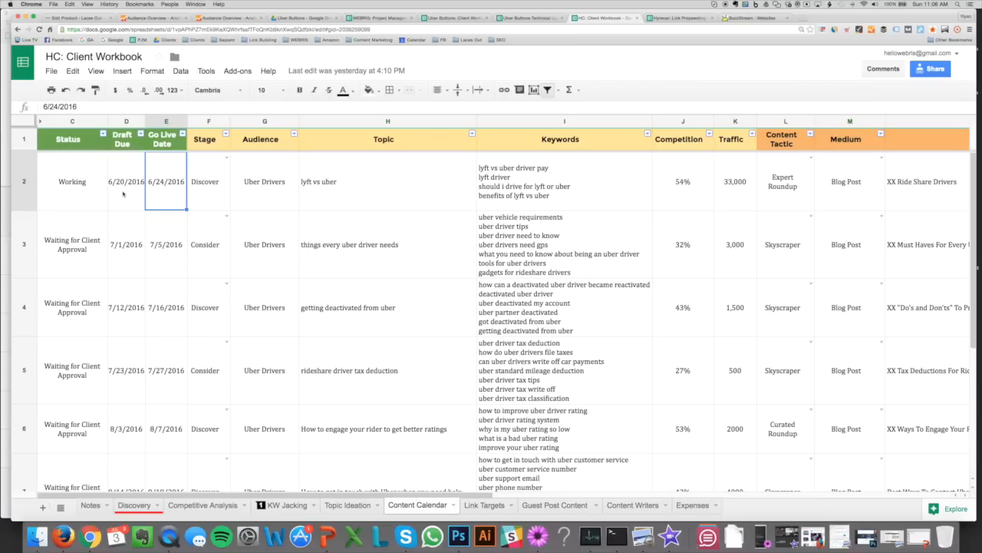
{"action": "key", "text": "super+Tab"}
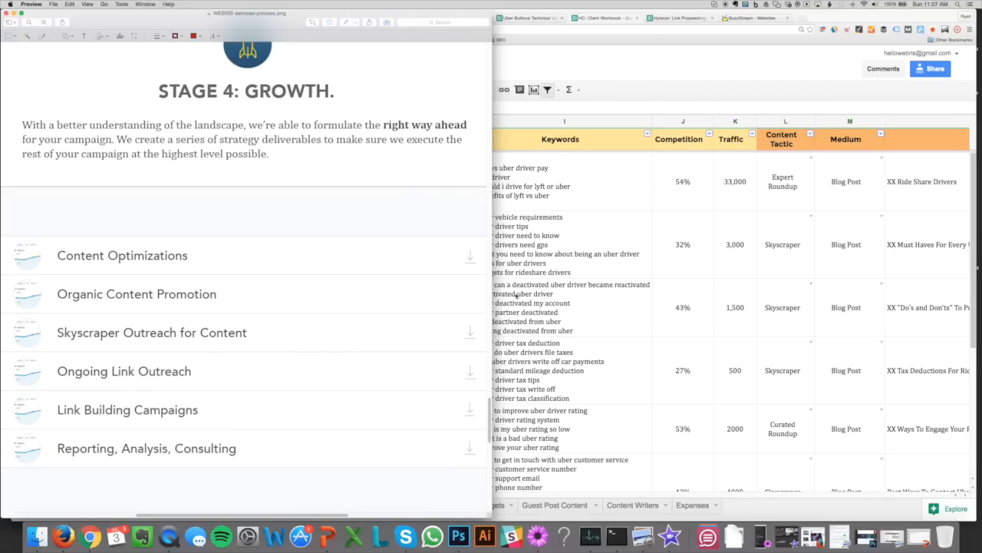
Step: Copy the topic "lyft vs uber" from the Client Workbook's Content Calendar and search Google for it in a new tab
{"action": "left_click", "coordinate": [546, 204]}
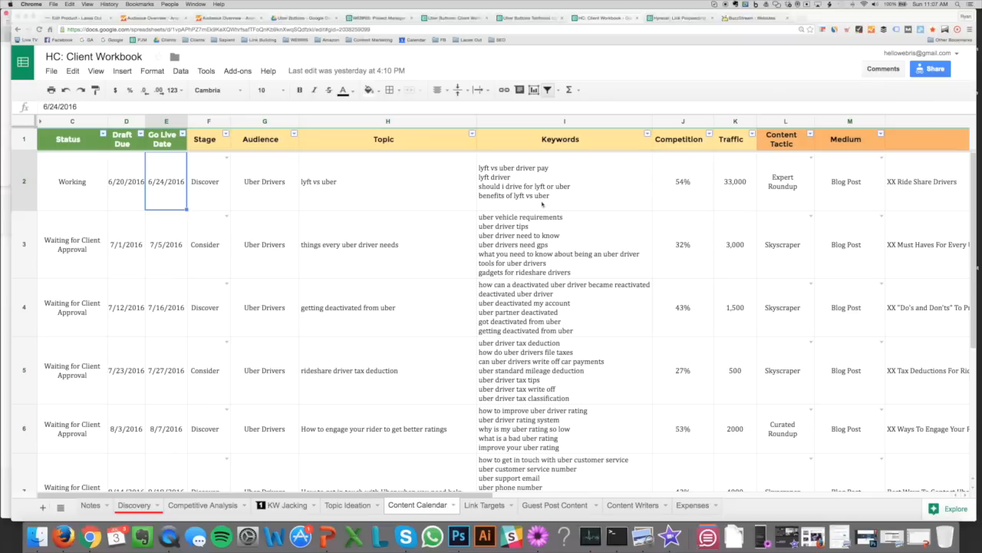
{"action": "left_click", "coordinate": [381, 186]}
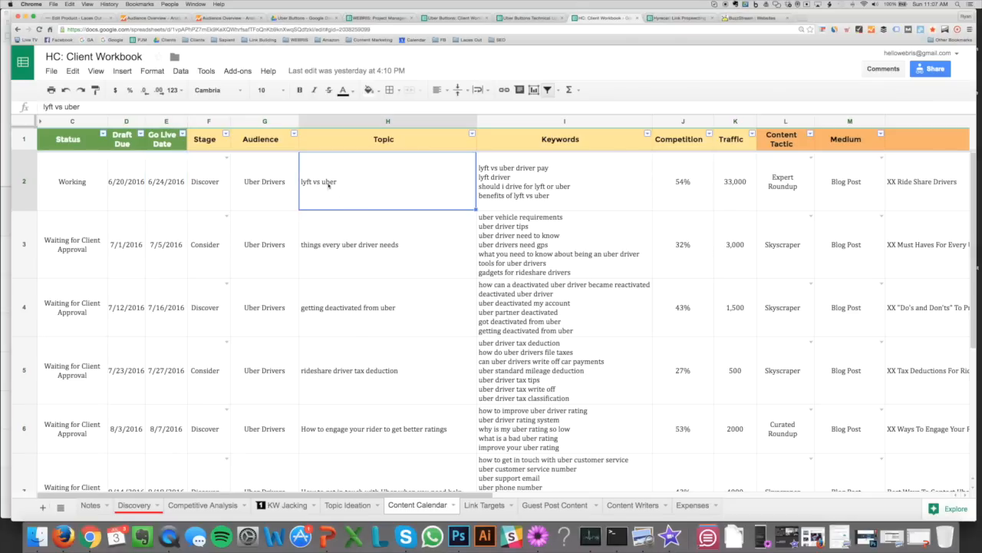
{"action": "key", "text": "super+c"}
{"action": "key", "text": "super+t"}
{"action": "key", "text": "super+v"}
{"action": "key", "text": "Return"}
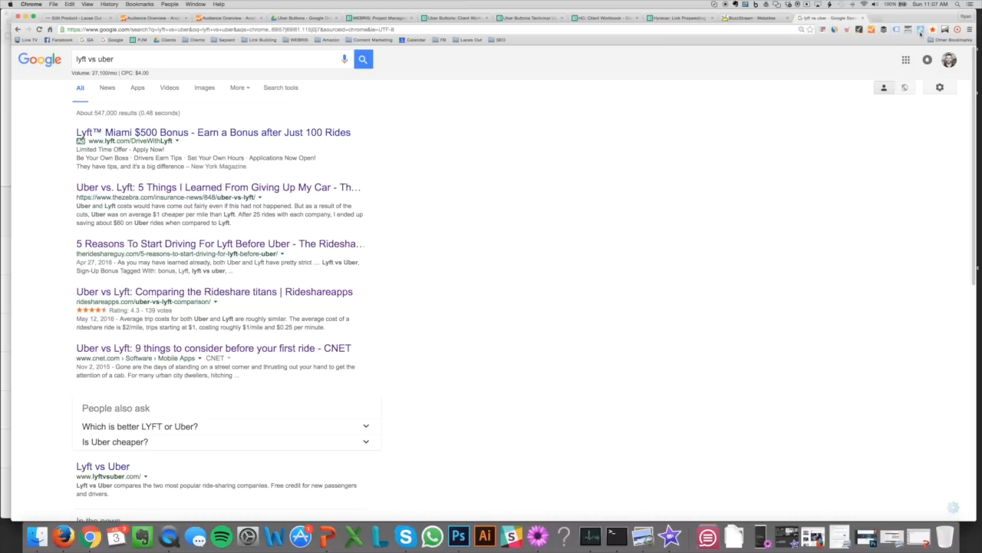
Step: Examine the search results for lyft vs uber, highlighting part of the thezebra.com result's description
{"action": "scroll", "coordinate": [470, 246], "scroll_direction": "down", "scroll_amount": 1}
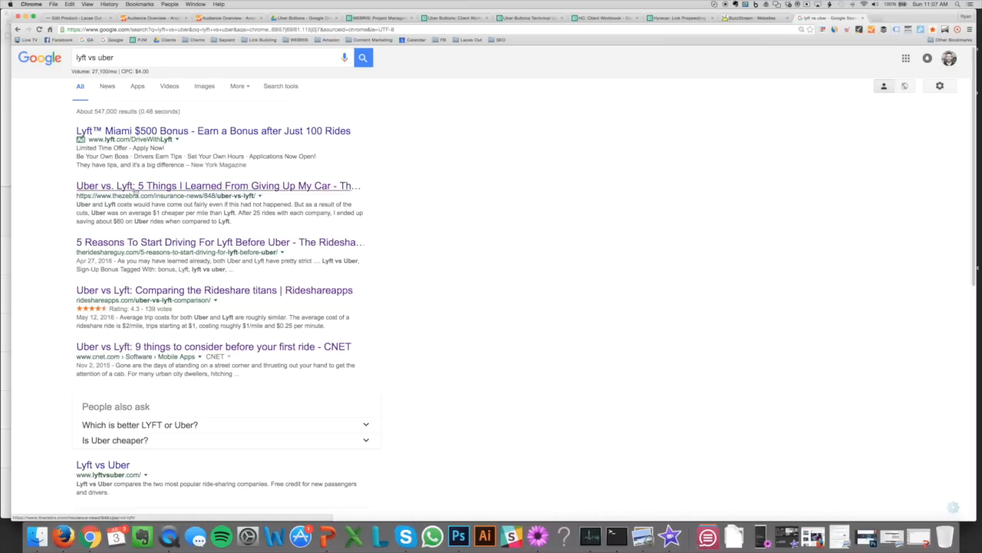
{"action": "left_click_drag", "start_coordinate": [232, 222], "coordinate": [75, 214]}
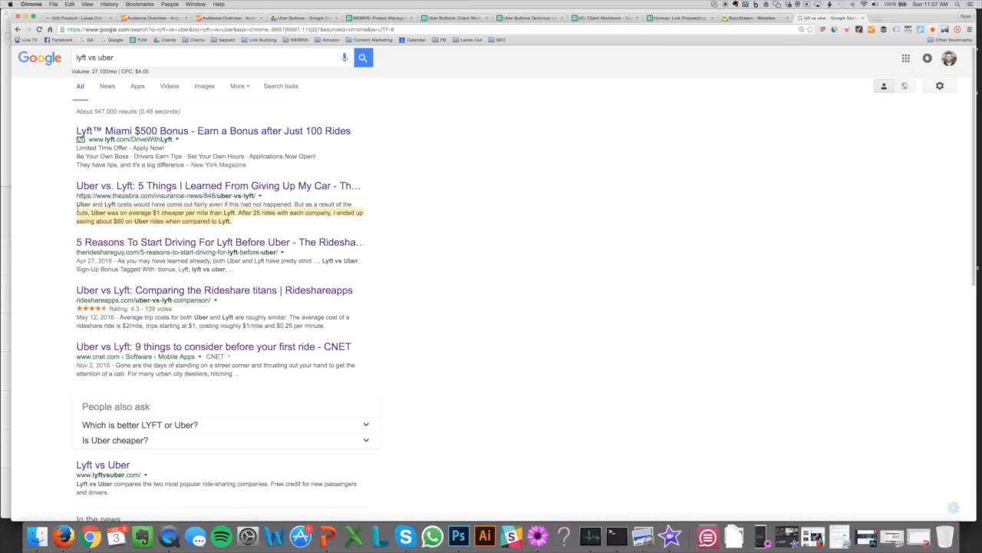
{"action": "left_click", "coordinate": [138, 218]}
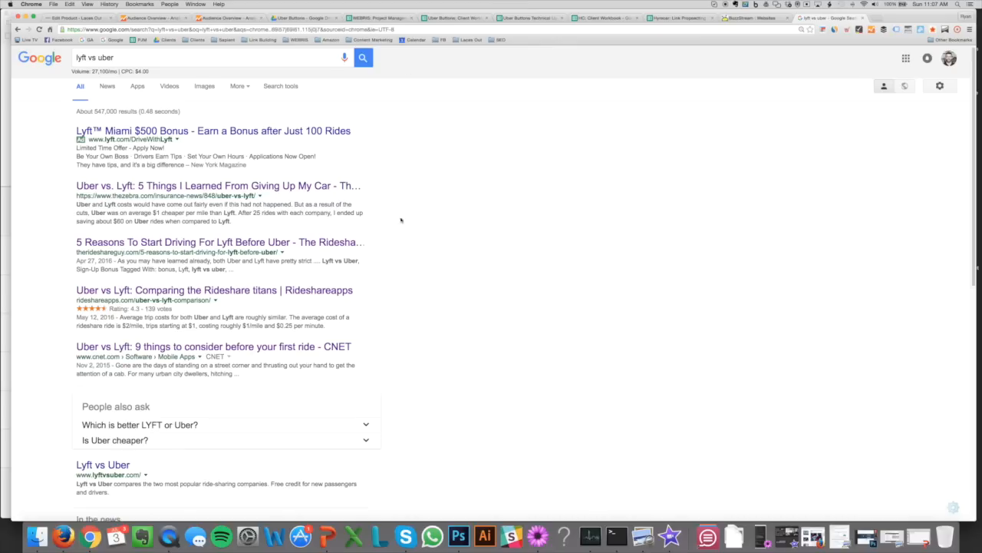
Step: Narrow the Chrome window to uncover the services process image, and return to its Stage 4: Growth deliverables in Preview
{"action": "left_click", "coordinate": [35, 13]}
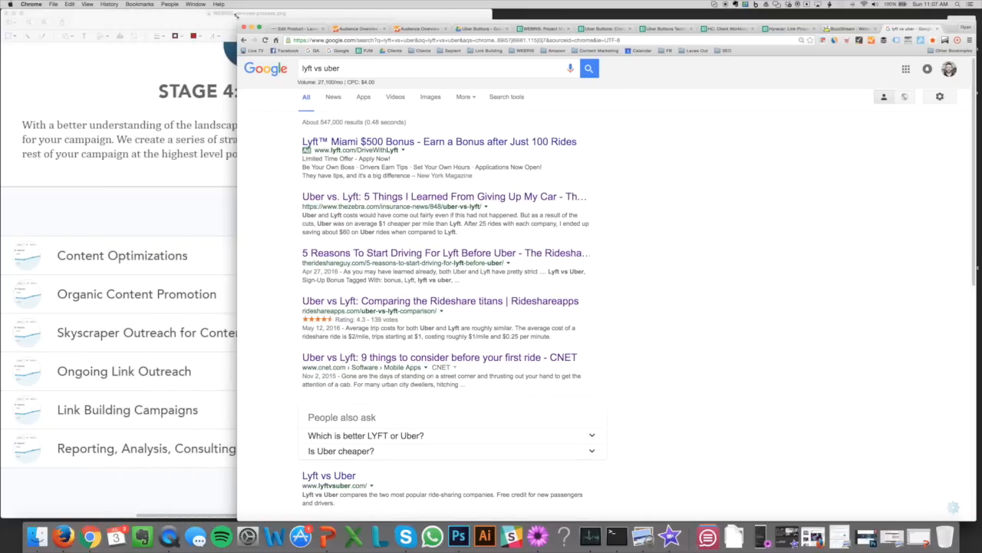
{"action": "left_click_drag", "start_coordinate": [237, 22], "coordinate": [231, 12]}
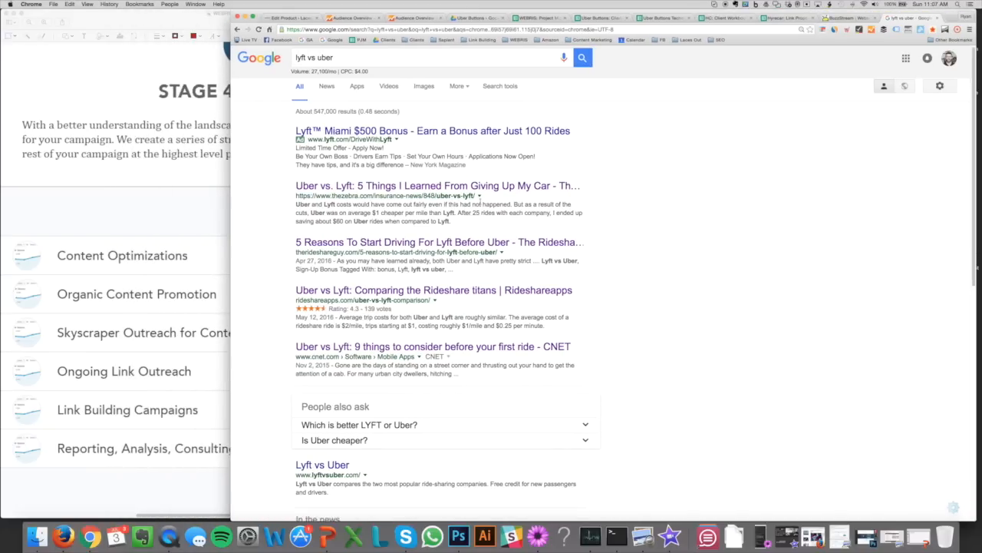
{"action": "left_click", "coordinate": [150, 229]}
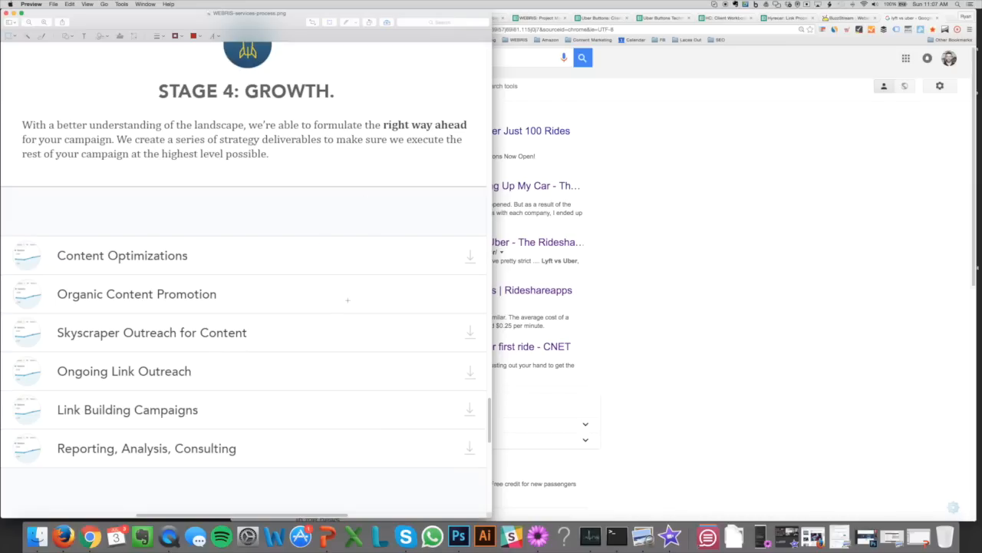
{"action": "scroll", "coordinate": [321, 258], "scroll_direction": "down", "scroll_amount": 1}
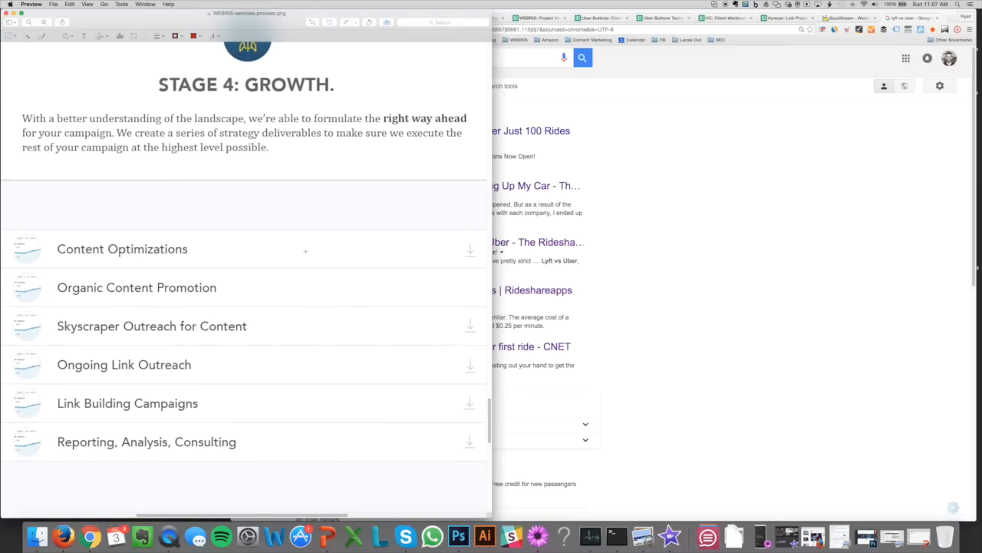
{"action": "scroll", "coordinate": [306, 251], "scroll_direction": "down", "scroll_amount": 1}
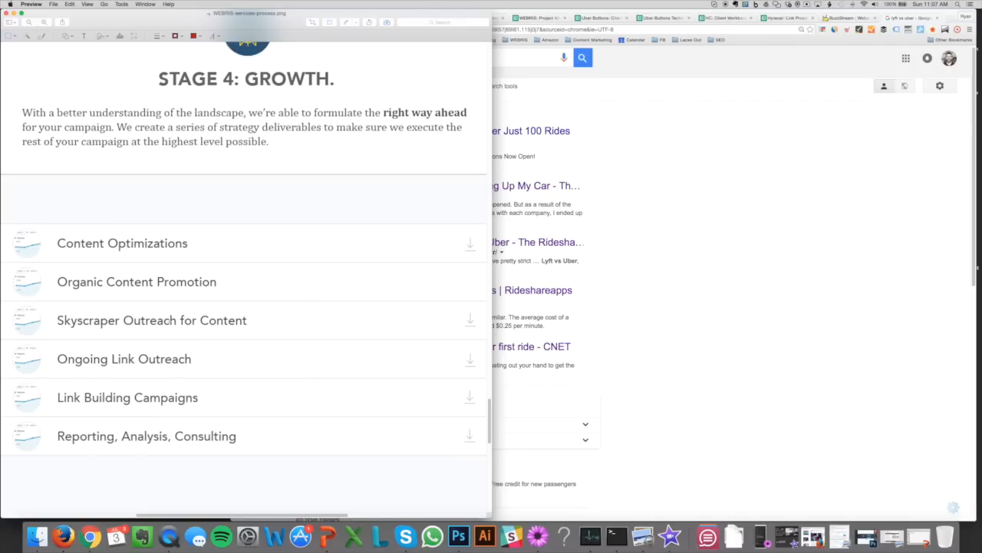
{"action": "scroll", "coordinate": [170, 322], "scroll_direction": "down", "scroll_amount": 1}
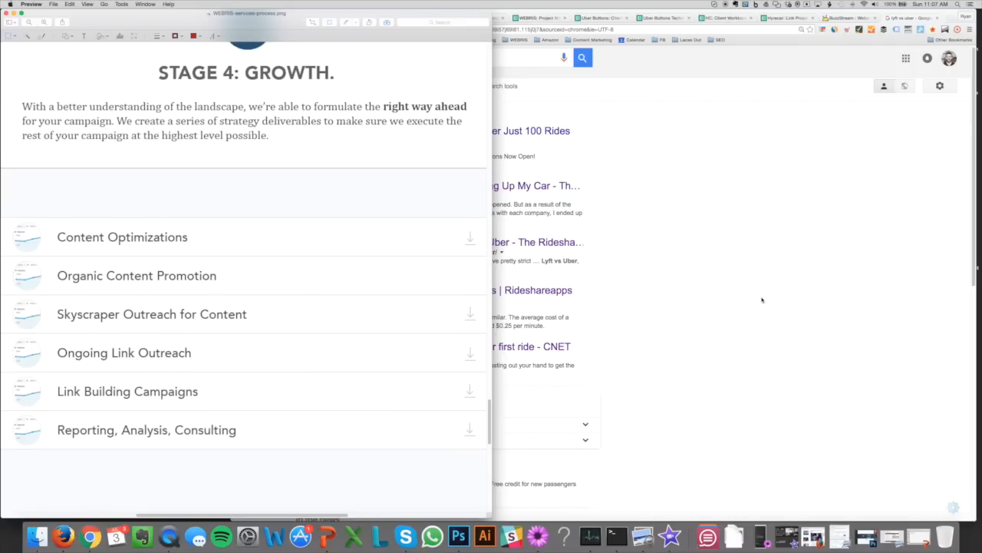
{"action": "left_click", "coordinate": [762, 300]}
{"action": "left_click", "coordinate": [519, 39]}
{"action": "left_click", "coordinate": [522, 30]}
{"action": "type", "text": "pitchb"}
{"action": "key", "text": "Return"}
Step: Open Pitchbox in Chrome and review the active outreach campaigns of the Predator Nutrition project
{"action": "left_click", "coordinate": [328, 31]}
{"action": "type", "text": "pitch"}
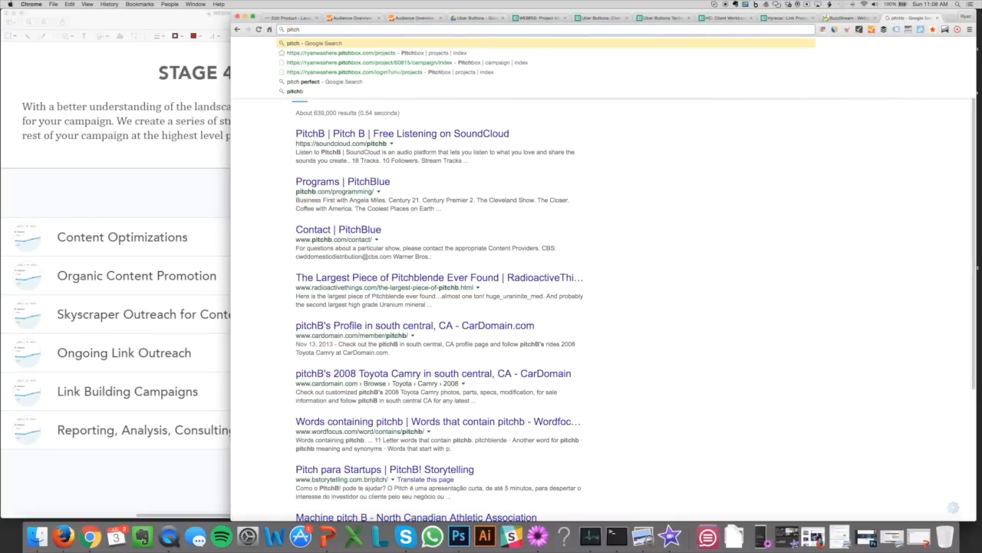
{"action": "left_click", "coordinate": [334, 54]}
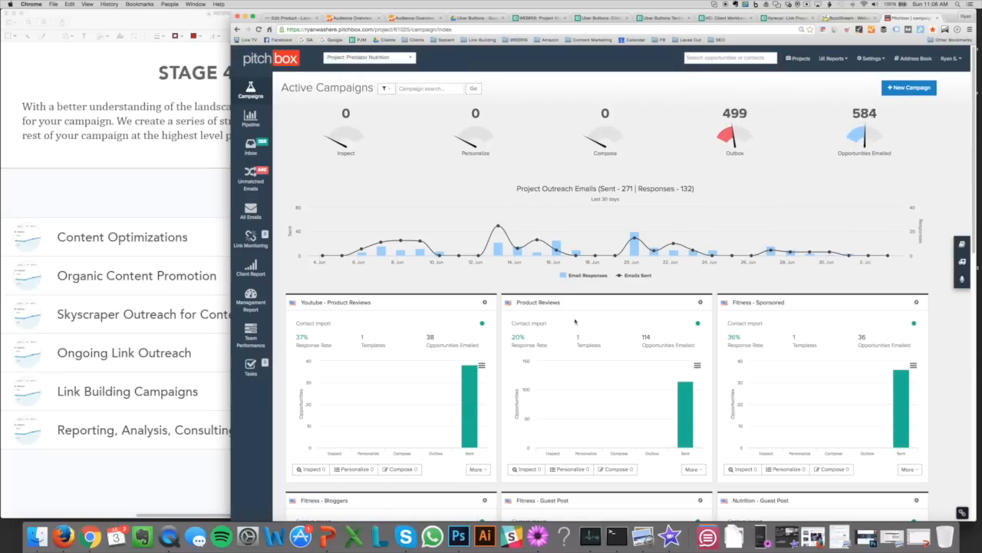
{"action": "scroll", "coordinate": [758, 302], "scroll_direction": "down", "scroll_amount": 10}
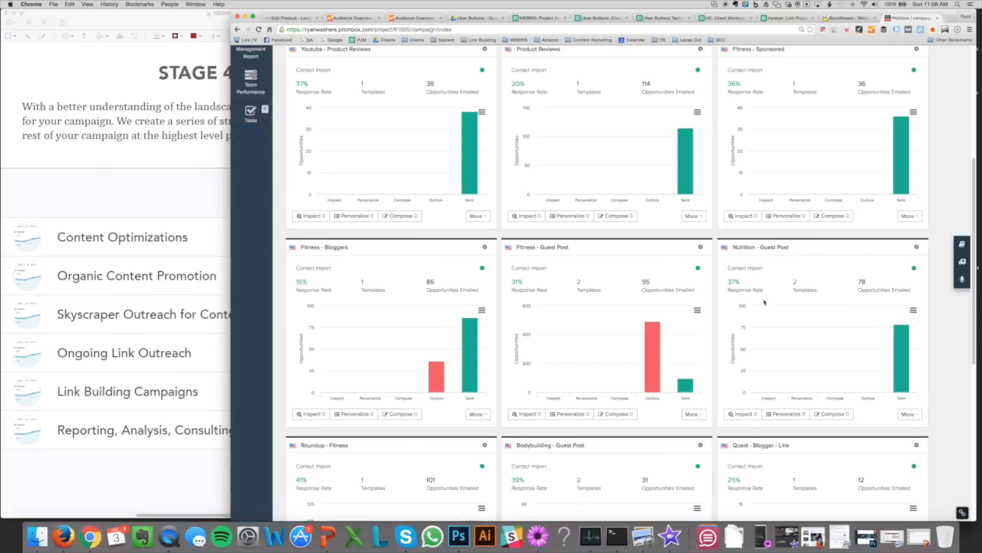
{"action": "scroll", "coordinate": [357, 123], "scroll_direction": "down", "scroll_amount": 1}
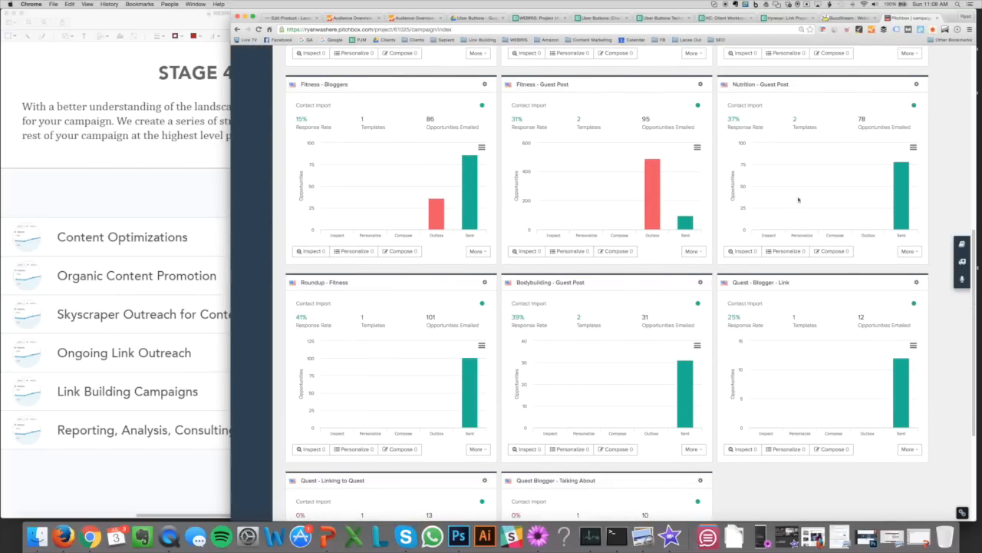
{"action": "scroll", "coordinate": [901, 255], "scroll_direction": "down", "scroll_amount": 1}
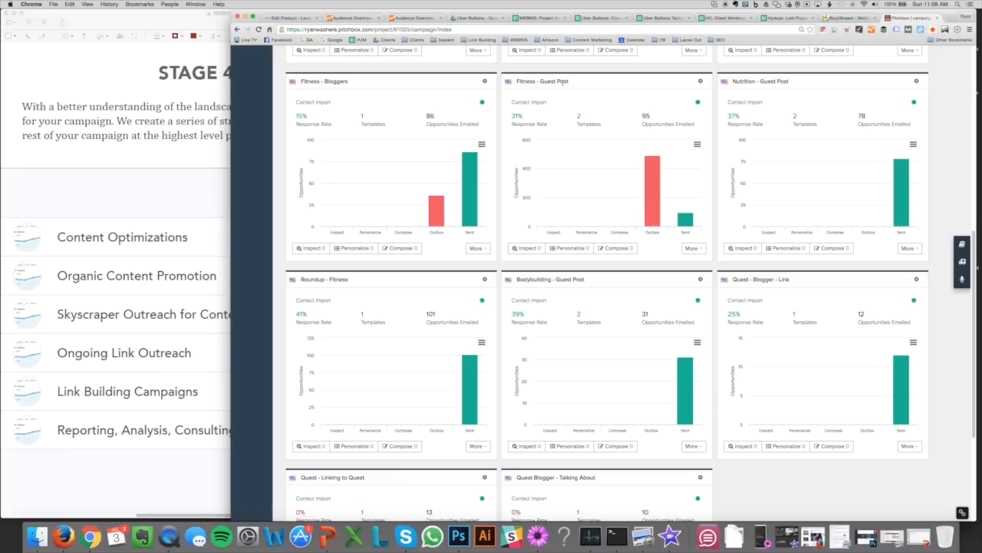
{"action": "mouse_move", "coordinate": [651, 201]}
Step: Revisit the Stage 4 deliverables in Preview, and check the Predator Nutrition website list on the BuzzStream page in Chrome
{"action": "left_click", "coordinate": [152, 264]}
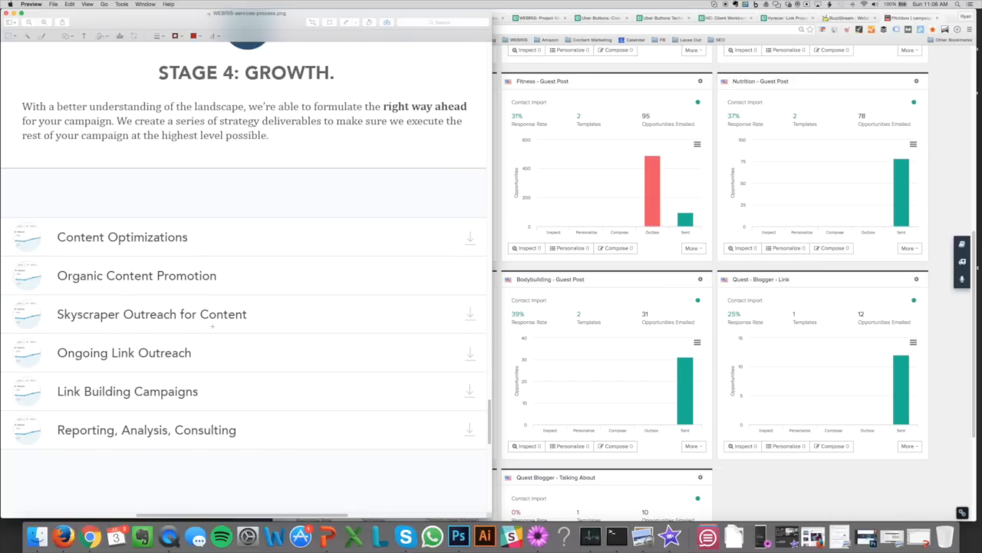
{"action": "scroll", "coordinate": [134, 310], "scroll_direction": "down", "scroll_amount": 1}
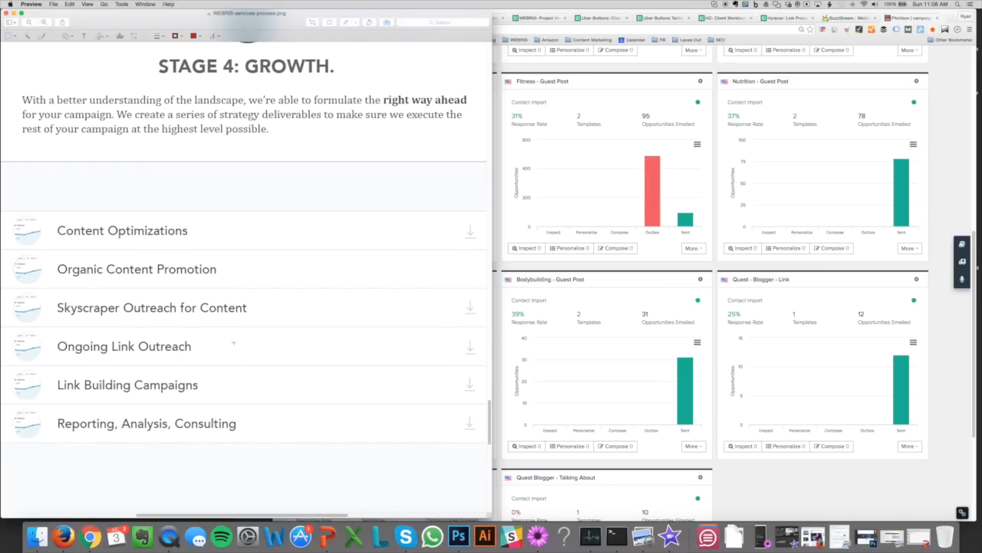
{"action": "left_click", "coordinate": [834, 19]}
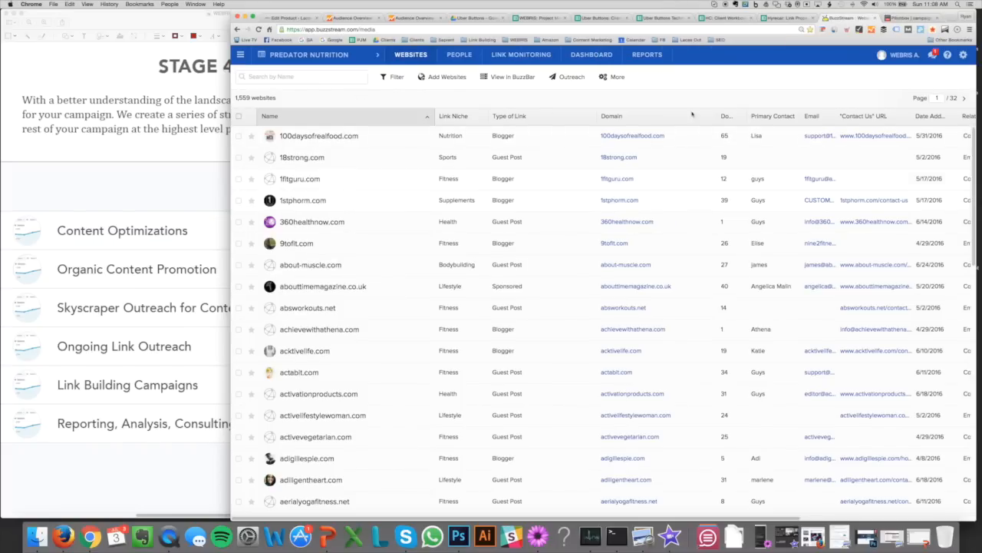
{"action": "left_click", "coordinate": [165, 197]}
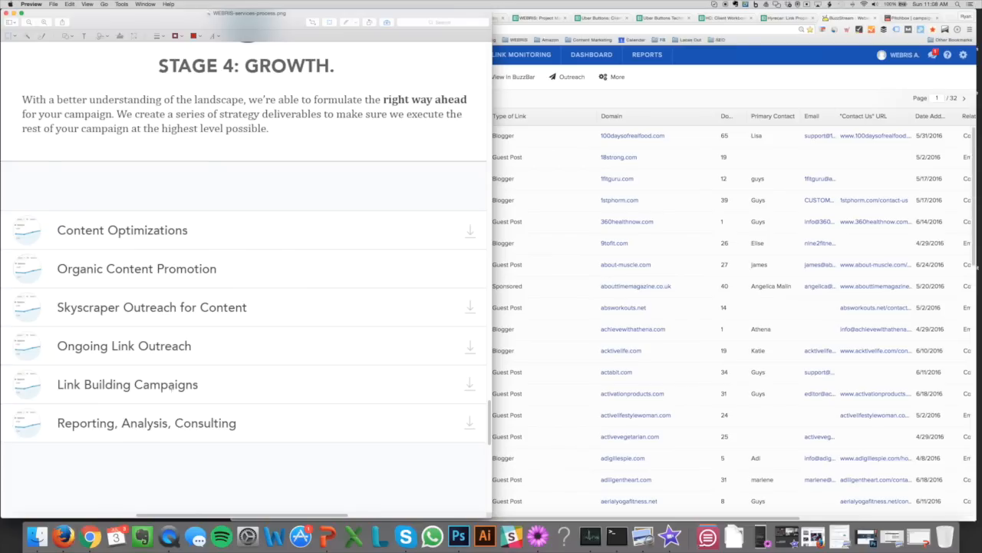
Step: Switch to the Hyrecar: Link Propsecting Calendar in Chrome and inspect its Advertising and Product Review link entries
{"action": "left_click", "coordinate": [666, 113]}
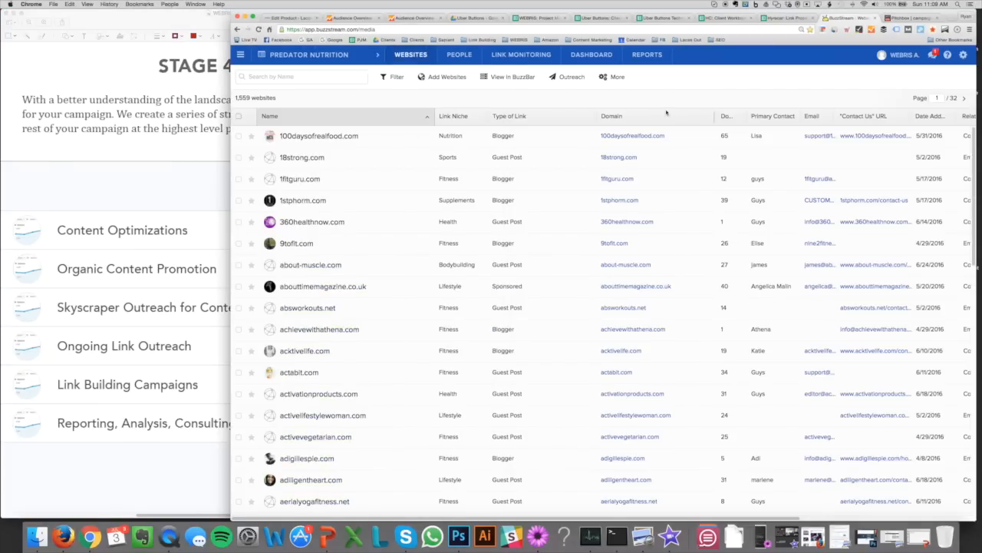
{"action": "left_click", "coordinate": [784, 18]}
{"action": "scroll", "coordinate": [436, 280], "scroll_direction": "down", "scroll_amount": 5}
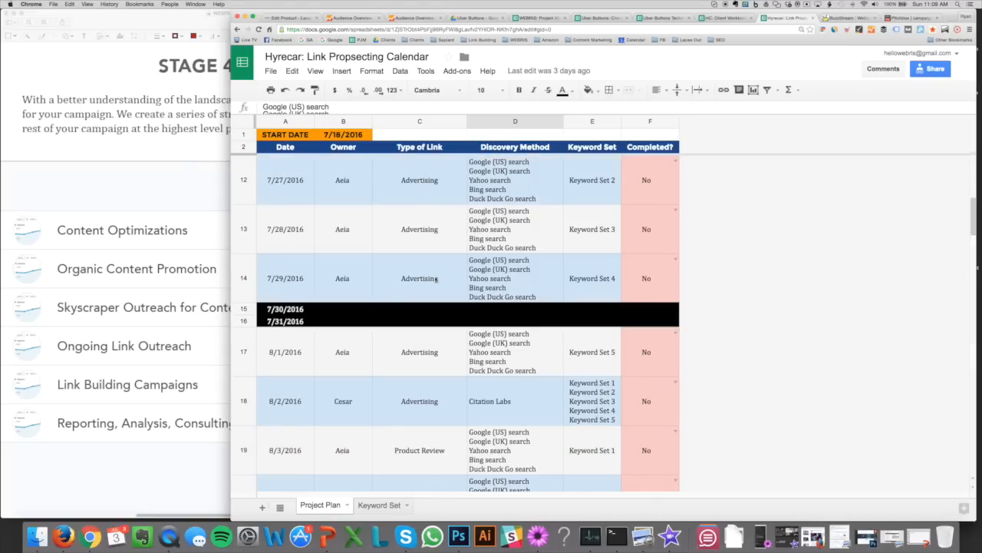
{"action": "left_click", "coordinate": [436, 279]}
{"action": "scroll", "coordinate": [431, 291], "scroll_direction": "down", "scroll_amount": 5}
{"action": "left_click", "coordinate": [421, 242]}
{"action": "scroll", "coordinate": [422, 299], "scroll_direction": "down", "scroll_amount": 2}
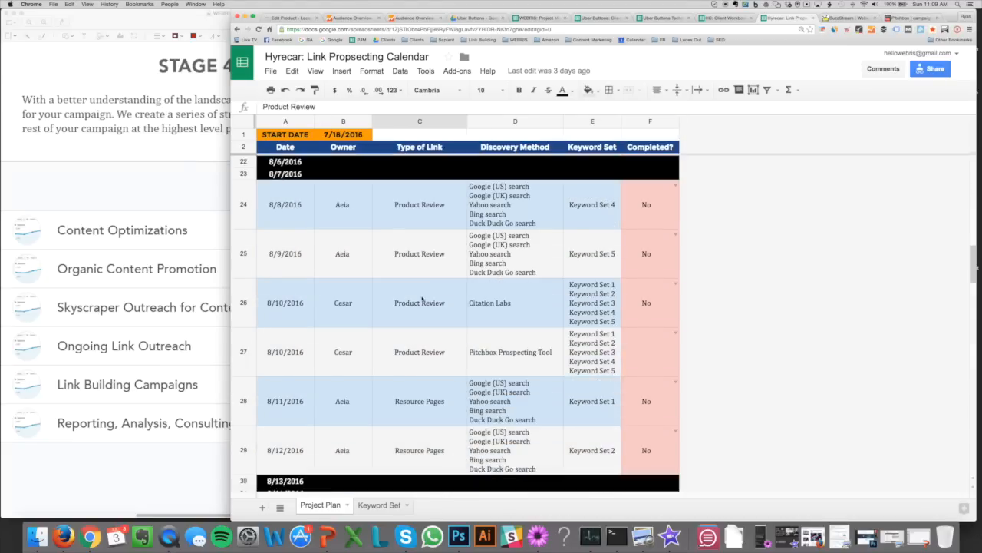
Step: Inspect the calendar's remaining link types, from Resource Pages through Niche Relevant and Local Relevant Blogger to Social media influencer
{"action": "scroll", "coordinate": [421, 304], "scroll_direction": "down", "scroll_amount": 2}
{"action": "left_click", "coordinate": [425, 283]}
{"action": "scroll", "coordinate": [424, 283], "scroll_direction": "down", "scroll_amount": 4}
{"action": "left_click", "coordinate": [430, 353]}
{"action": "scroll", "coordinate": [430, 353], "scroll_direction": "down", "scroll_amount": 3}
{"action": "scroll", "coordinate": [428, 392], "scroll_direction": "down", "scroll_amount": 3}
{"action": "left_click", "coordinate": [421, 372]}
{"action": "scroll", "coordinate": [420, 371], "scroll_direction": "down", "scroll_amount": 5}
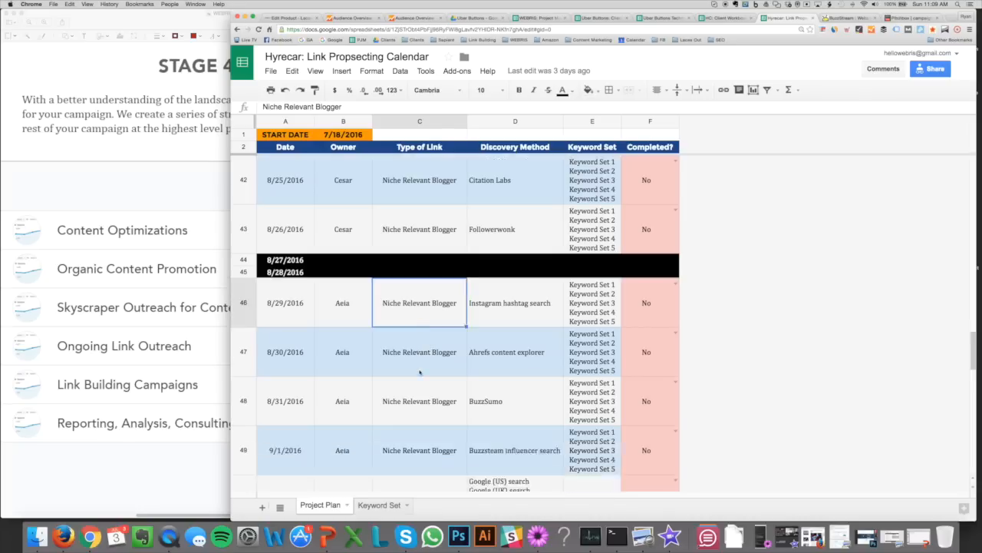
{"action": "left_click", "coordinate": [417, 356]}
{"action": "scroll", "coordinate": [422, 360], "scroll_direction": "down", "scroll_amount": 2}
{"action": "scroll", "coordinate": [421, 360], "scroll_direction": "down", "scroll_amount": 5}
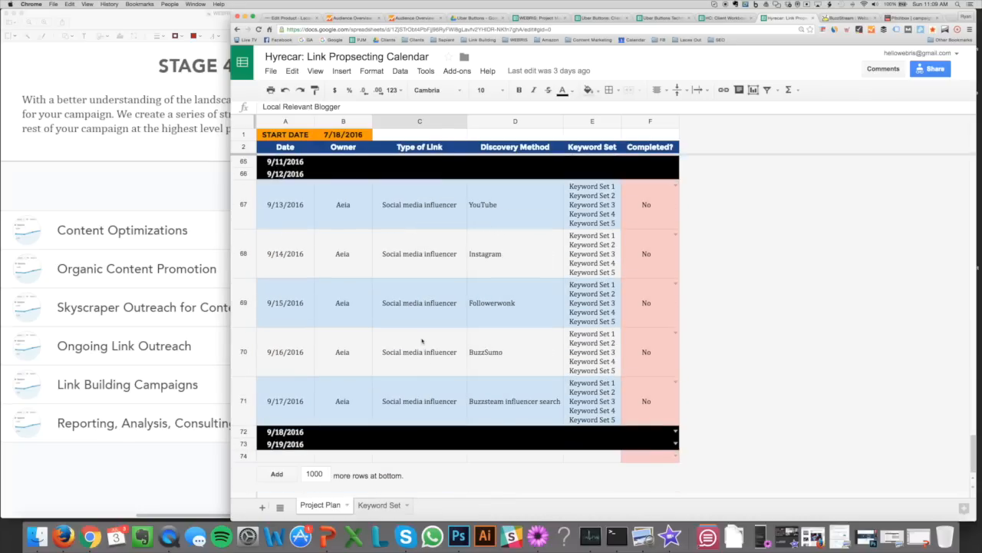
{"action": "left_click", "coordinate": [423, 361]}
Step: Return to the Stage 4 deliverables in Preview, and open the minimized WEBRIS - SAMPLE - Month 3 Report at a reduced zoom
{"action": "left_click", "coordinate": [49, 292]}
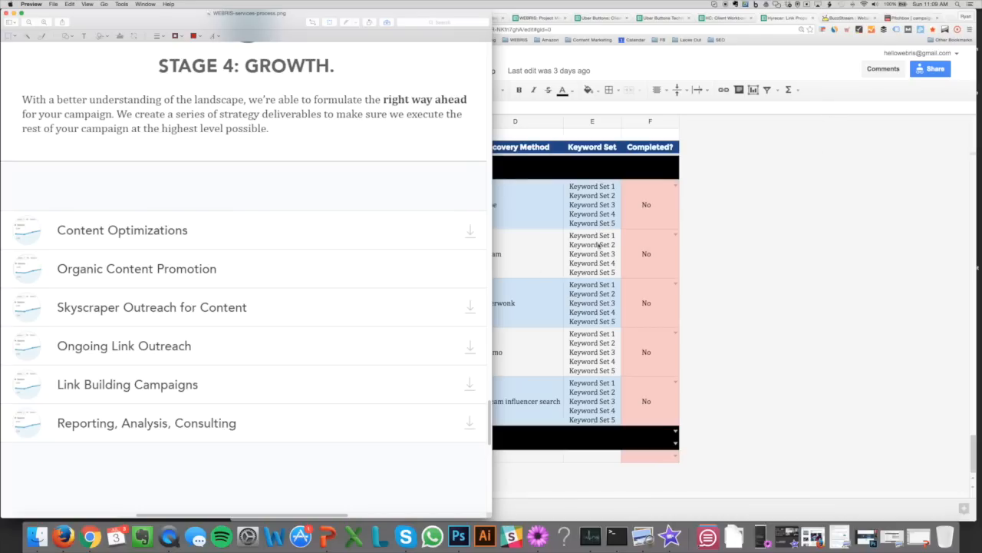
{"action": "scroll", "coordinate": [237, 360], "scroll_direction": "down", "scroll_amount": 2}
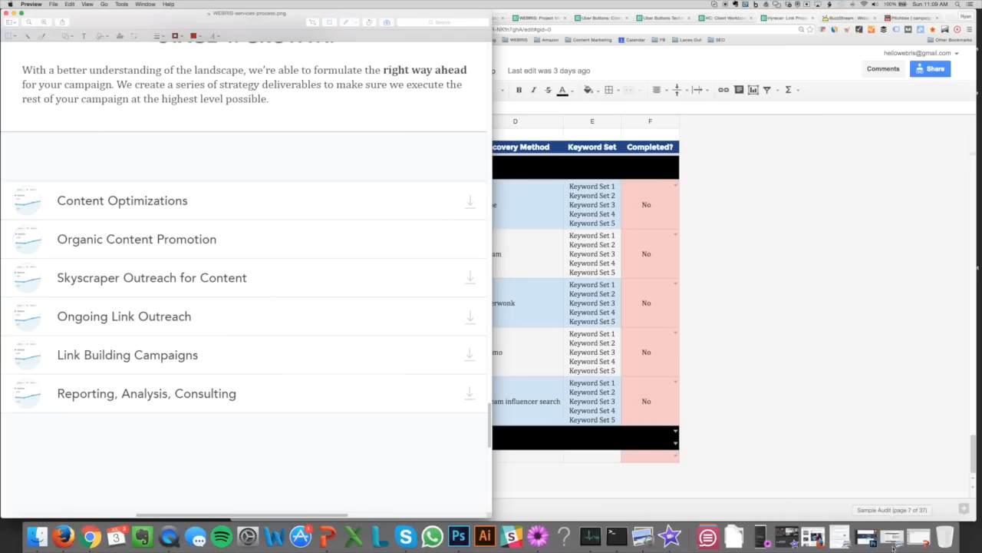
{"action": "left_click", "coordinate": [840, 537]}
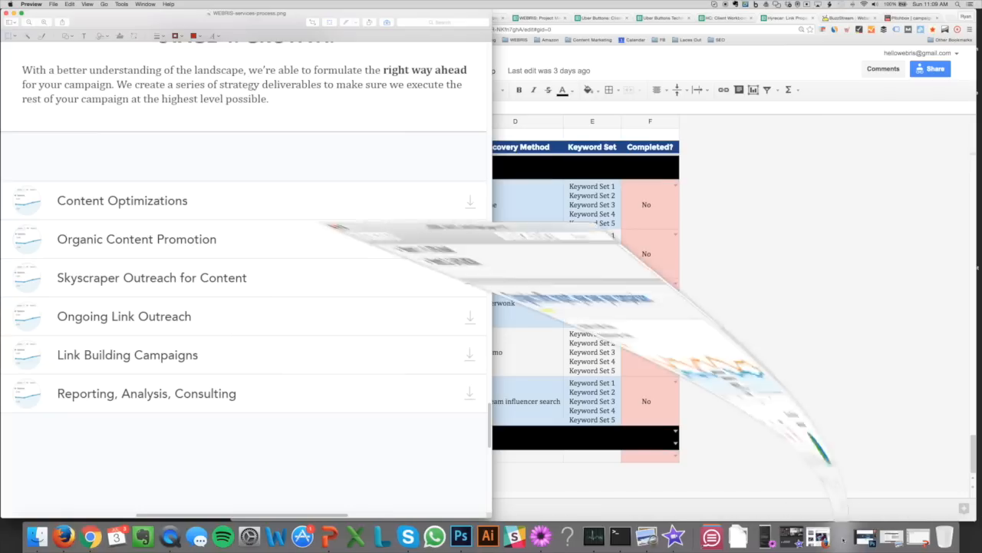
{"action": "left_click", "coordinate": [39, 13]}
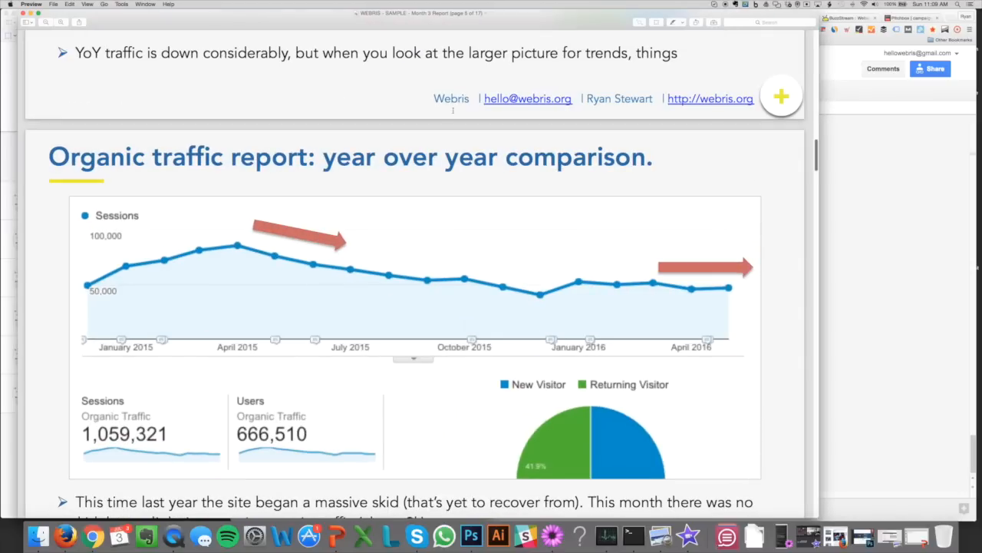
{"action": "left_click", "coordinate": [48, 23]}
Step: Examine the Month 3 Report from its cover through the Summary to the month over month organic traffic comparison
{"action": "scroll", "coordinate": [414, 276], "scroll_direction": "up", "scroll_amount": 20}
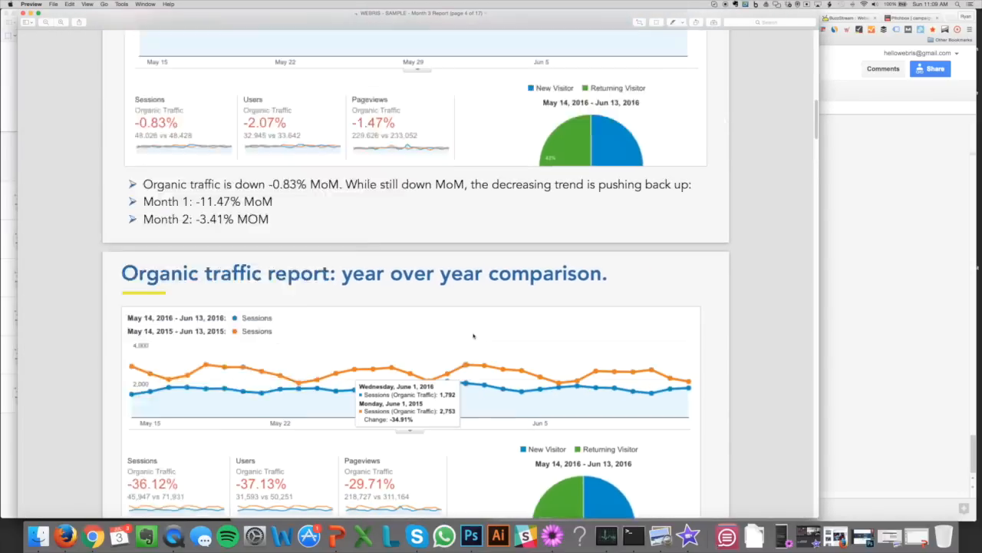
{"action": "scroll", "coordinate": [472, 322], "scroll_direction": "down", "scroll_amount": 10}
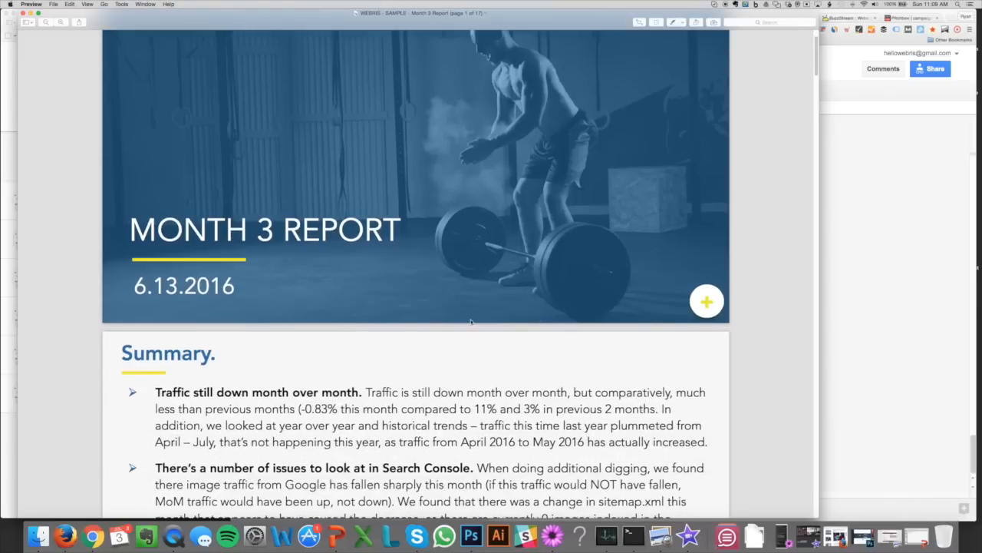
{"action": "scroll", "coordinate": [471, 322], "scroll_direction": "down", "scroll_amount": 3}
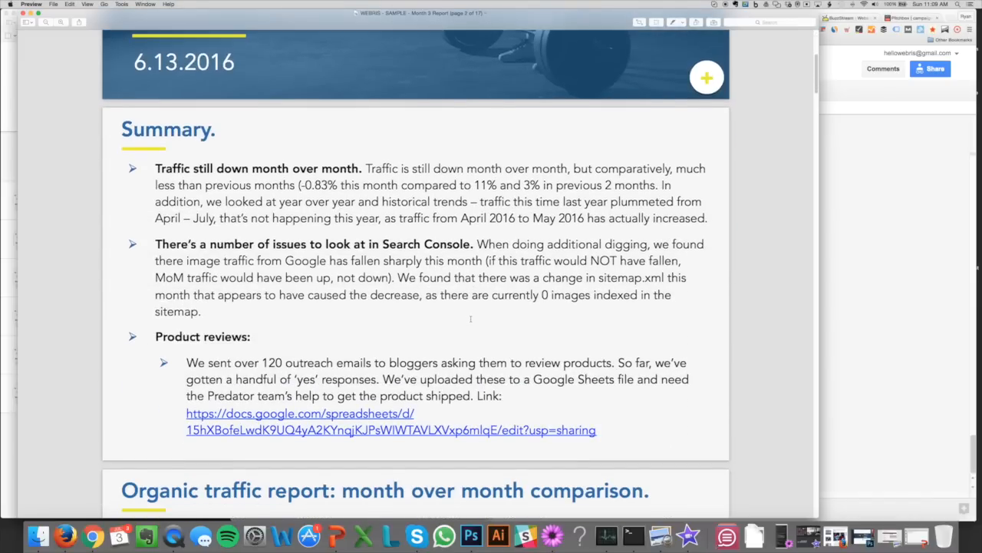
{"action": "scroll", "coordinate": [466, 315], "scroll_direction": "down", "scroll_amount": 7}
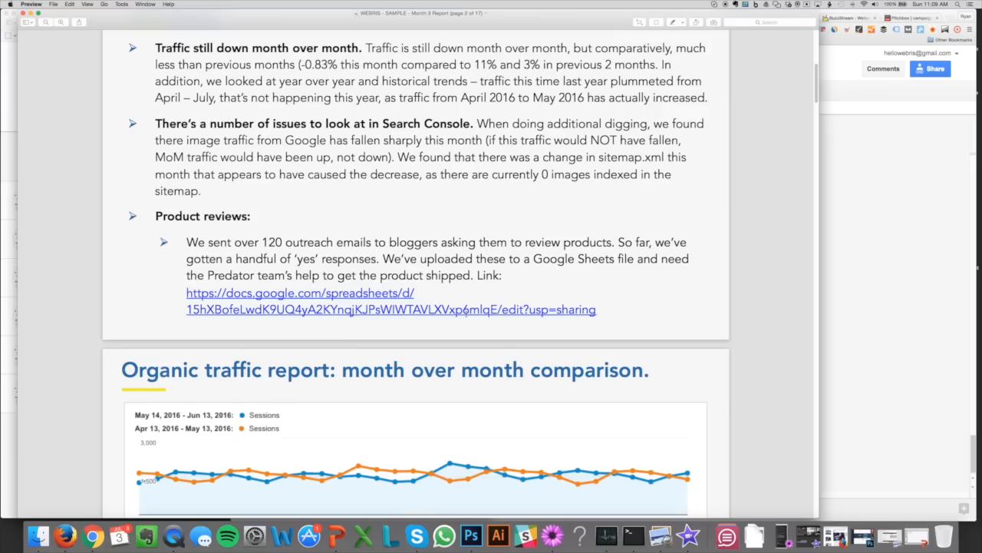
{"action": "scroll", "coordinate": [466, 314], "scroll_direction": "down", "scroll_amount": 6}
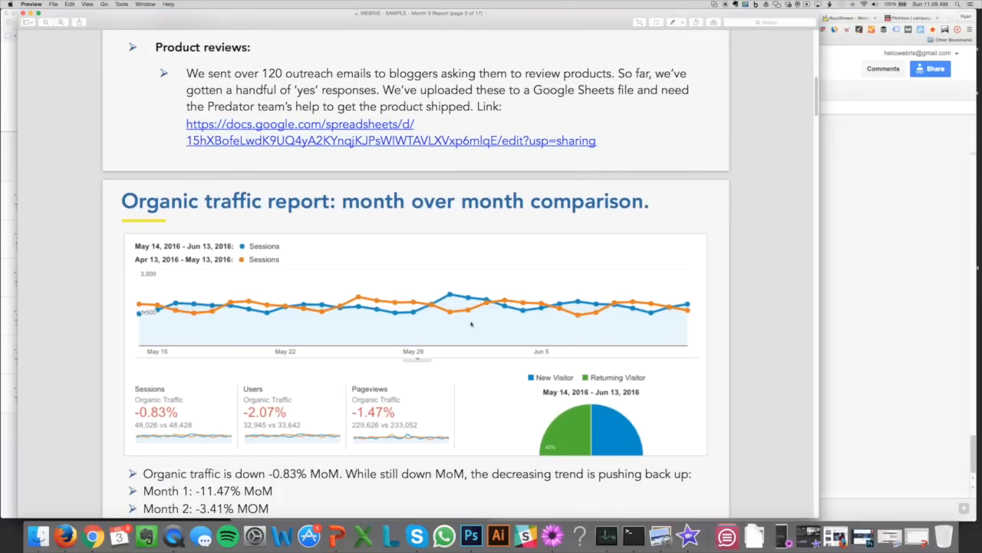
Step: Review the report's month over month organic traffic slide, glancing back at the Stage 4 deliverables list before returning to the report
{"action": "scroll", "coordinate": [472, 323], "scroll_direction": "down", "scroll_amount": 1}
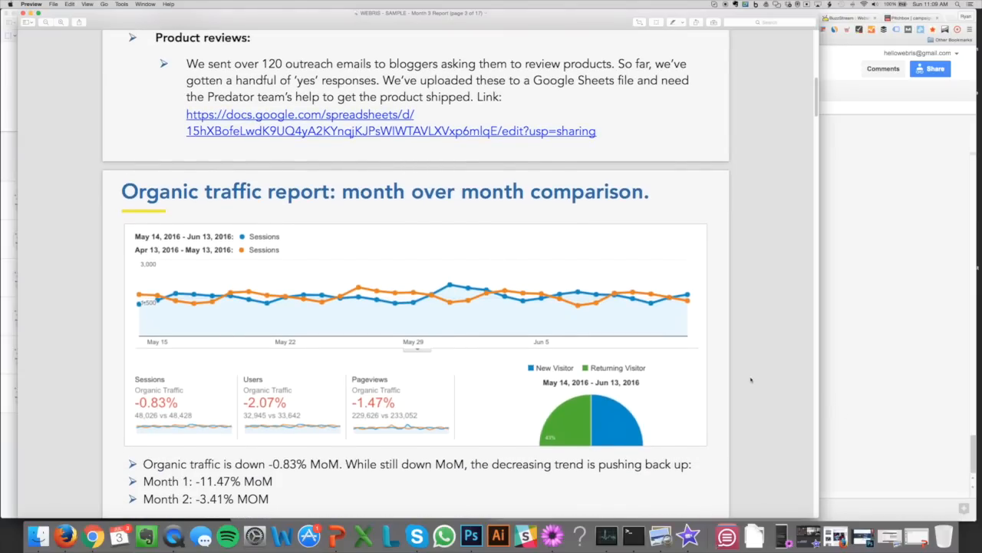
{"action": "scroll", "coordinate": [751, 379], "scroll_direction": "down", "scroll_amount": 1}
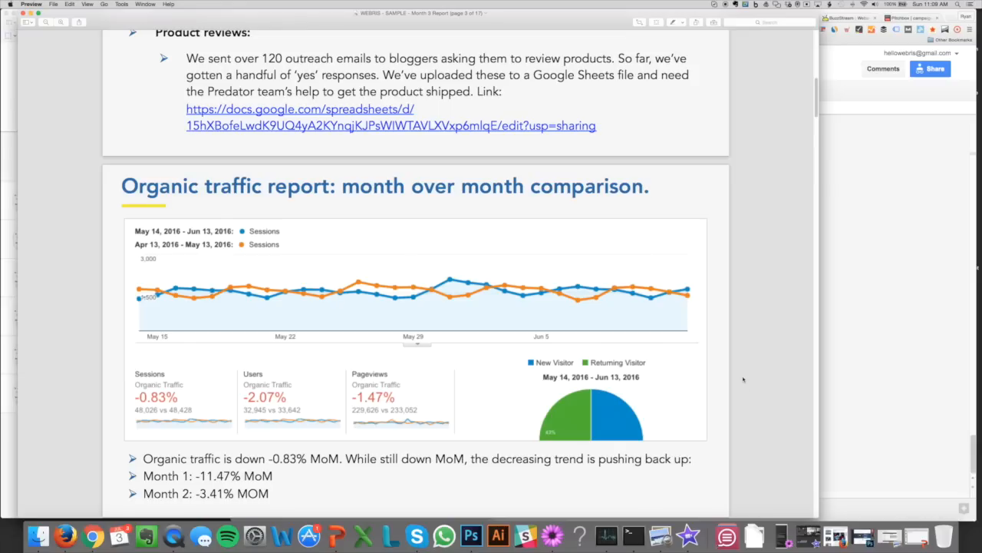
{"action": "scroll", "coordinate": [744, 382], "scroll_direction": "down", "scroll_amount": 3}
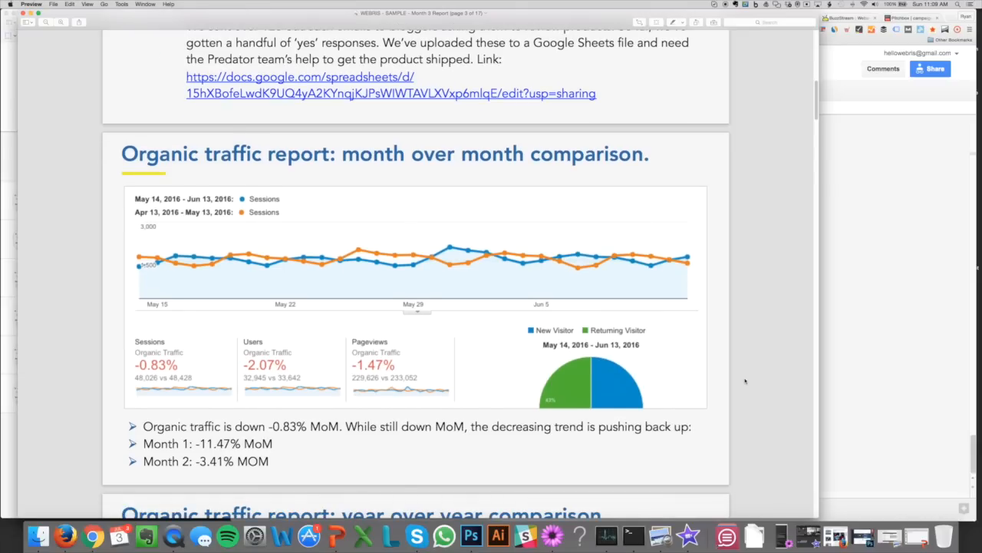
{"action": "left_click", "coordinate": [4, 268]}
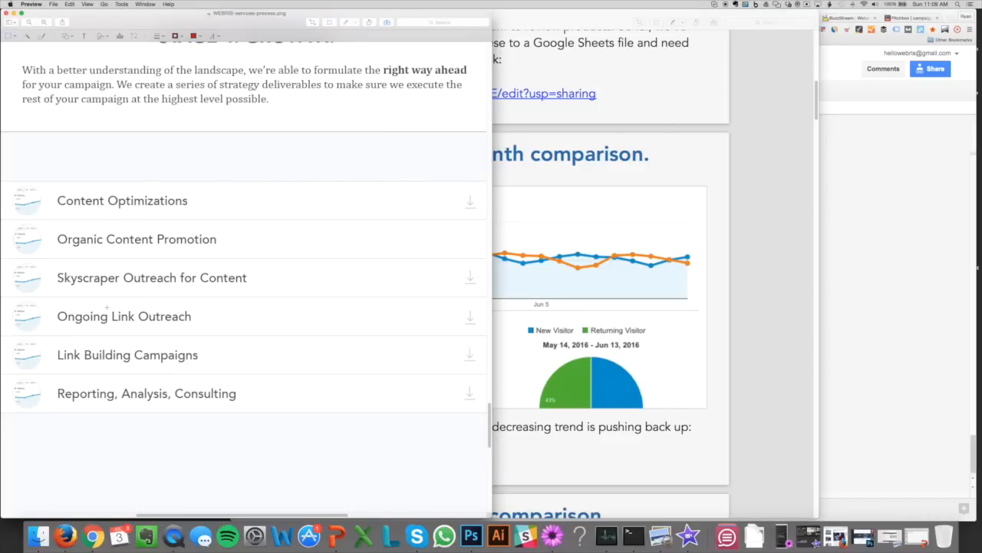
{"action": "left_click", "coordinate": [727, 283]}
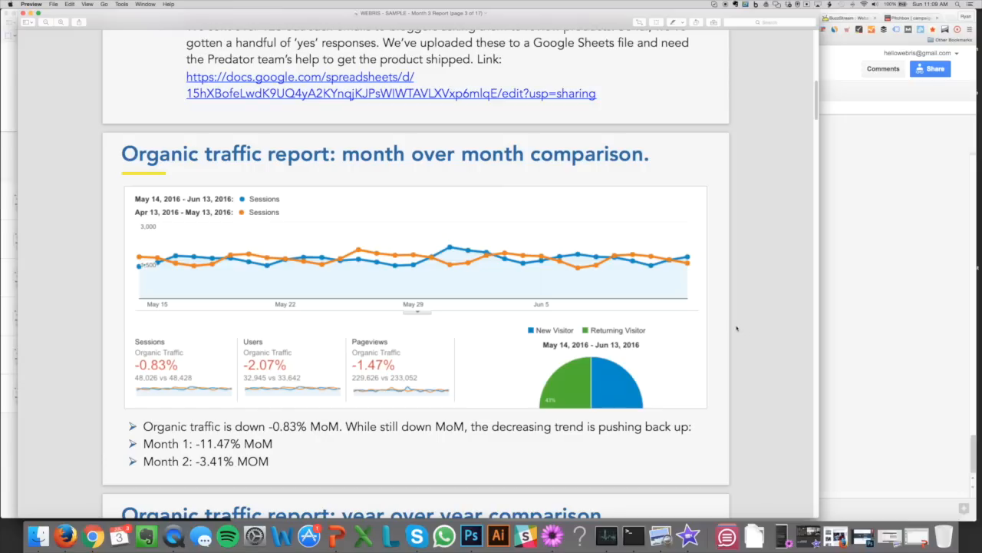
Step: Examine the report's two year over year organic traffic comparison slides, including the long-term sessions trend
{"action": "scroll", "coordinate": [733, 316], "scroll_direction": "down", "scroll_amount": 3}
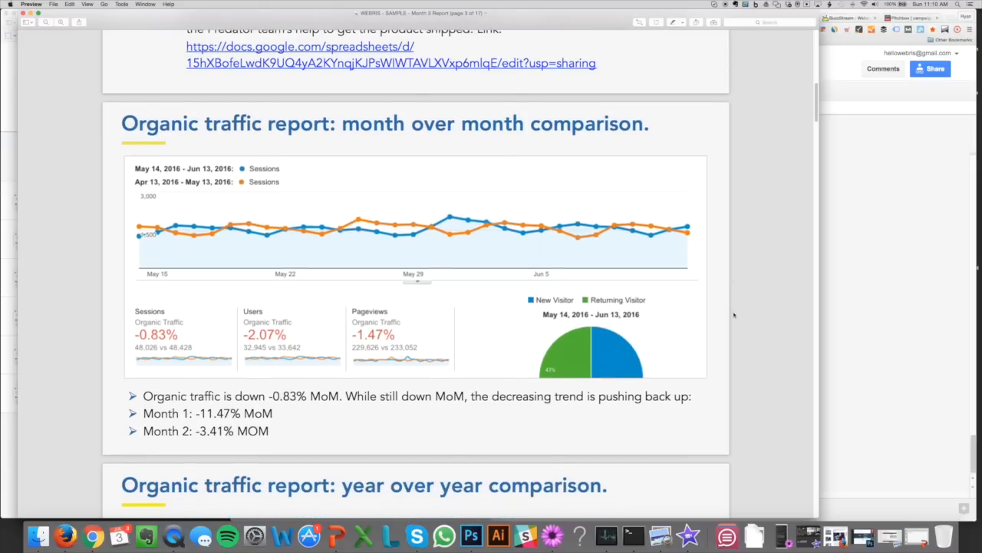
{"action": "scroll", "coordinate": [733, 315], "scroll_direction": "down", "scroll_amount": 10}
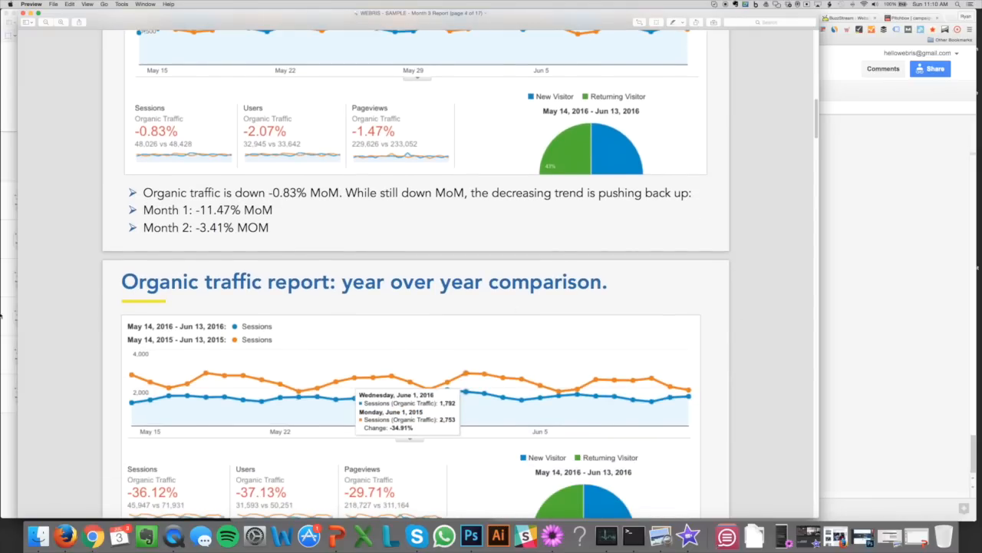
{"action": "scroll", "coordinate": [522, 311], "scroll_direction": "down", "scroll_amount": 20}
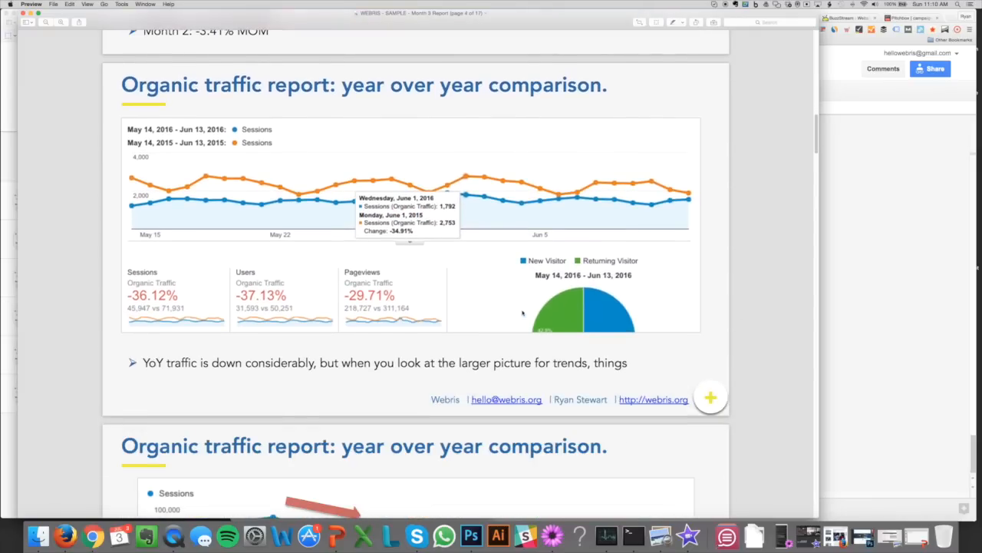
{"action": "scroll", "coordinate": [522, 313], "scroll_direction": "down", "scroll_amount": 7}
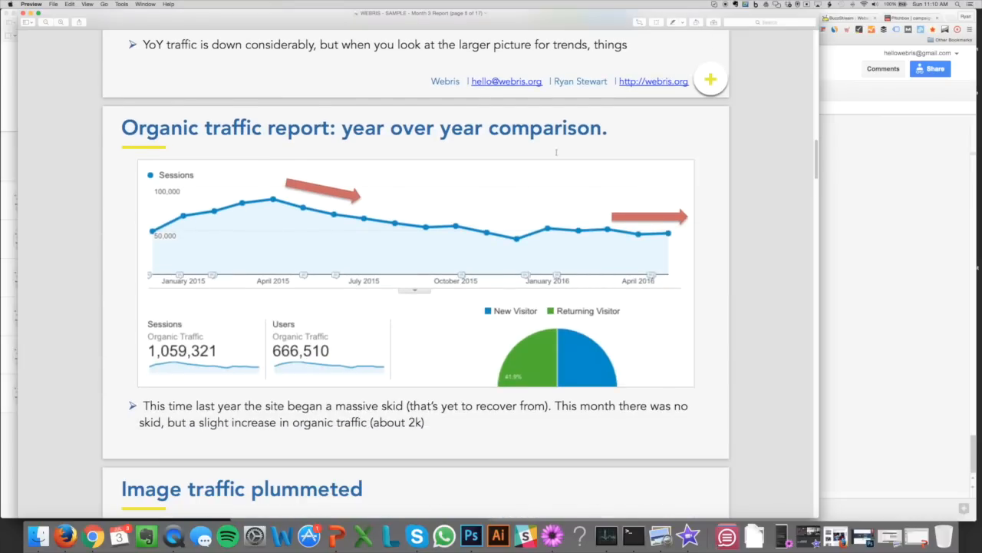
{"action": "scroll", "coordinate": [144, 197], "scroll_direction": "down", "scroll_amount": 3}
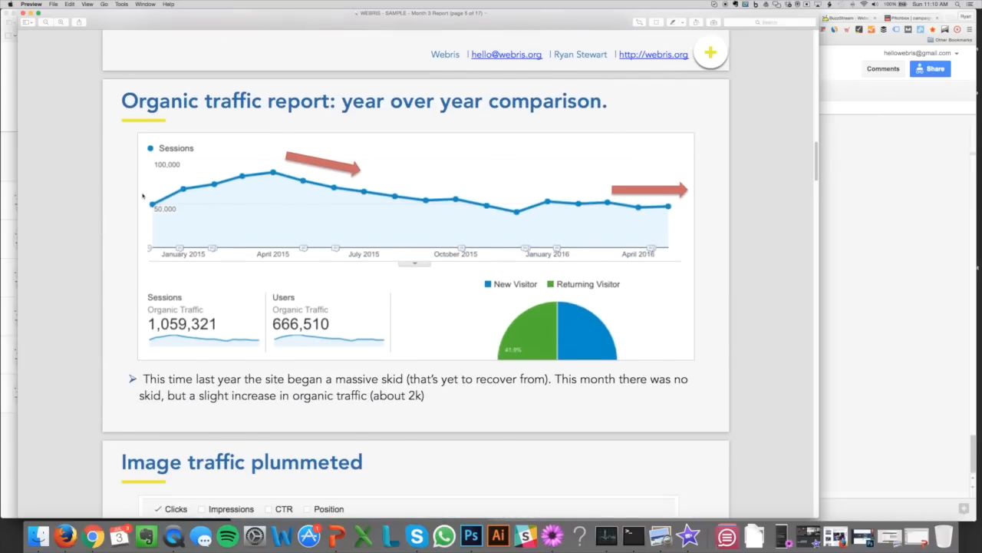
Step: Inspect the report's technical findings on image traffic, images in sitemap.xml, and pages crawled per day
{"action": "scroll", "coordinate": [143, 197], "scroll_direction": "down", "scroll_amount": 14}
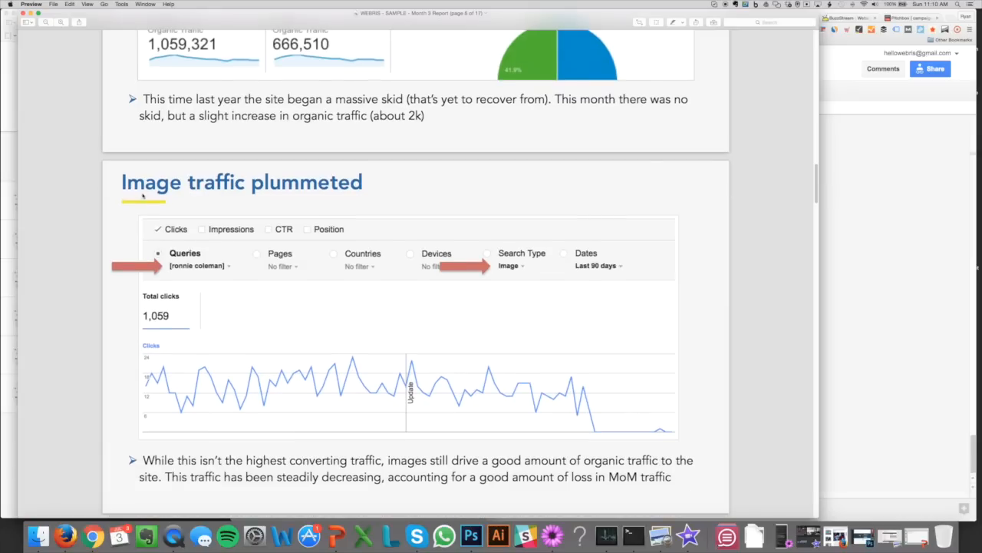
{"action": "scroll", "coordinate": [222, 159], "scroll_direction": "down", "scroll_amount": 2}
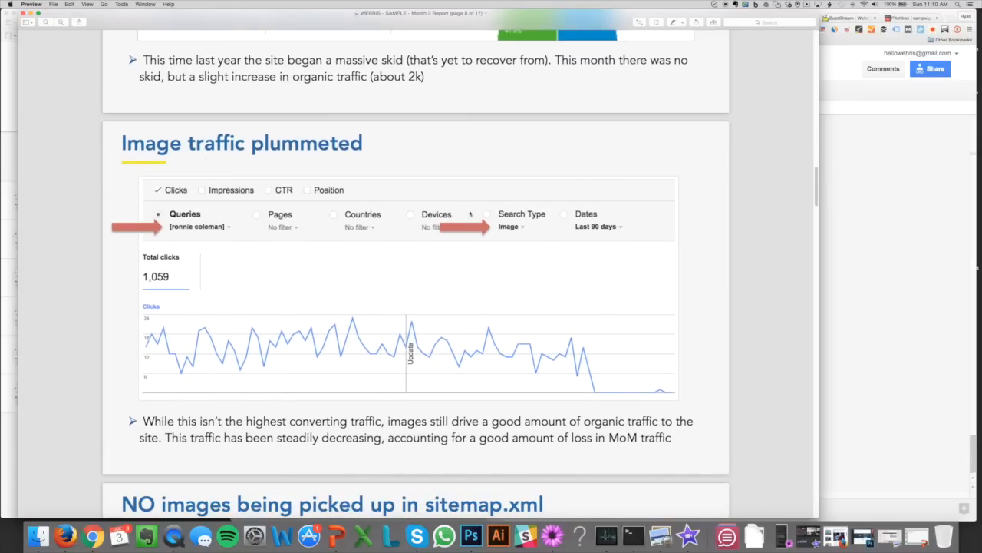
{"action": "scroll", "coordinate": [565, 322], "scroll_direction": "down", "scroll_amount": 9}
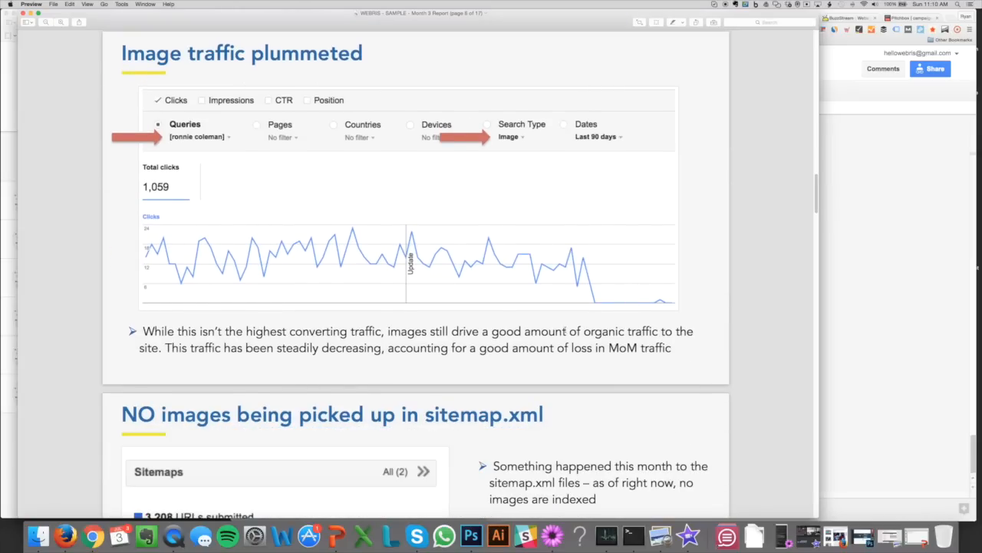
{"action": "scroll", "coordinate": [566, 313], "scroll_direction": "down", "scroll_amount": 12}
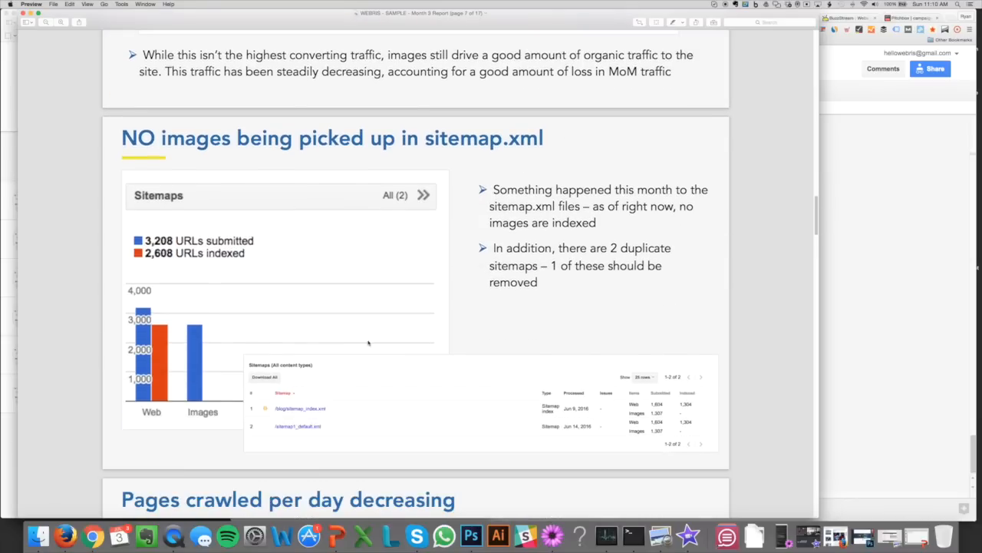
{"action": "scroll", "coordinate": [429, 277], "scroll_direction": "down", "scroll_amount": 14}
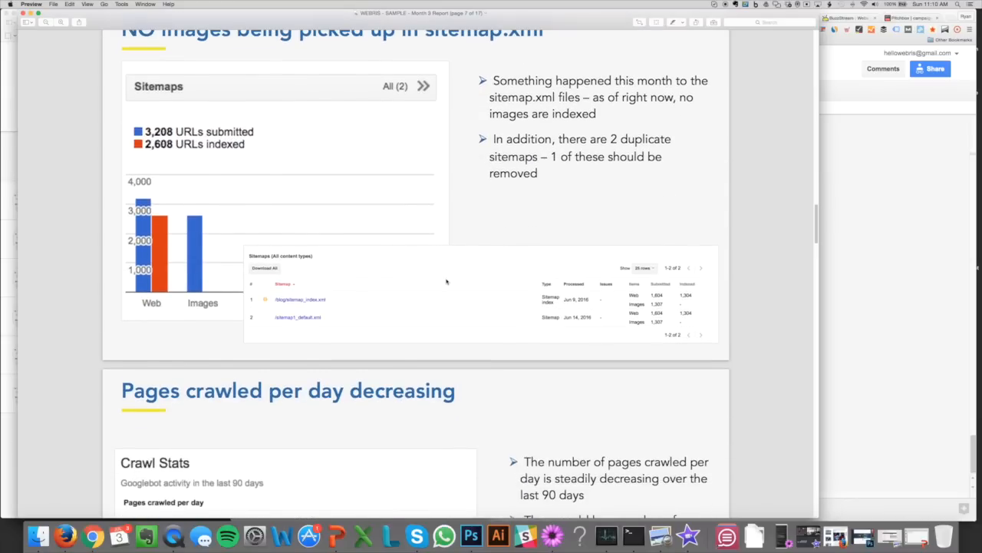
{"action": "scroll", "coordinate": [572, 376], "scroll_direction": "down", "scroll_amount": 20}
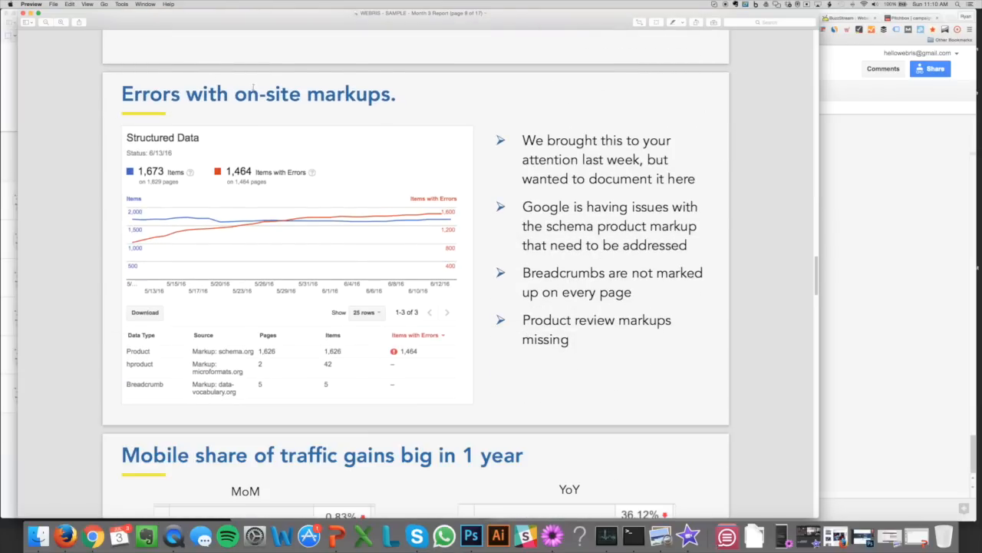
Step: Highlight the "Errors with on-site markups" heading and its list of structured data findings while reading the slide
{"action": "left_click_drag", "start_coordinate": [164, 94], "coordinate": [460, 95]}
{"action": "left_click", "coordinate": [462, 96]}
{"action": "left_click_drag", "start_coordinate": [500, 137], "coordinate": [592, 360]}
{"action": "left_click", "coordinate": [594, 352]}
Step: Examine the remaining slides, from mobile traffic share and product revenue through top organic landing pages to the article and live link lists
{"action": "scroll", "coordinate": [593, 350], "scroll_direction": "down", "scroll_amount": 17}
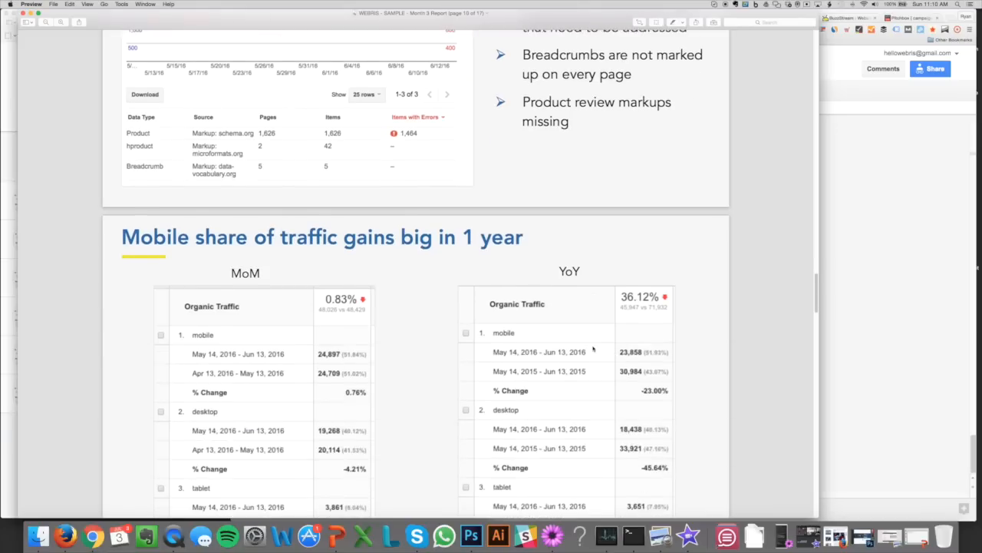
{"action": "scroll", "coordinate": [592, 347], "scroll_direction": "down", "scroll_amount": 2}
{"action": "scroll", "coordinate": [705, 318], "scroll_direction": "down", "scroll_amount": 20}
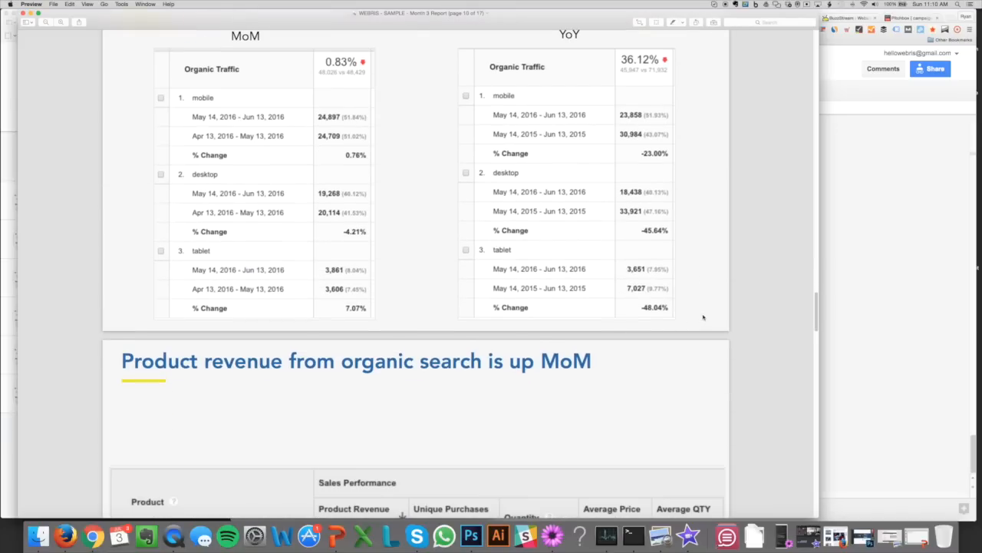
{"action": "scroll", "coordinate": [707, 322], "scroll_direction": "down", "scroll_amount": 20}
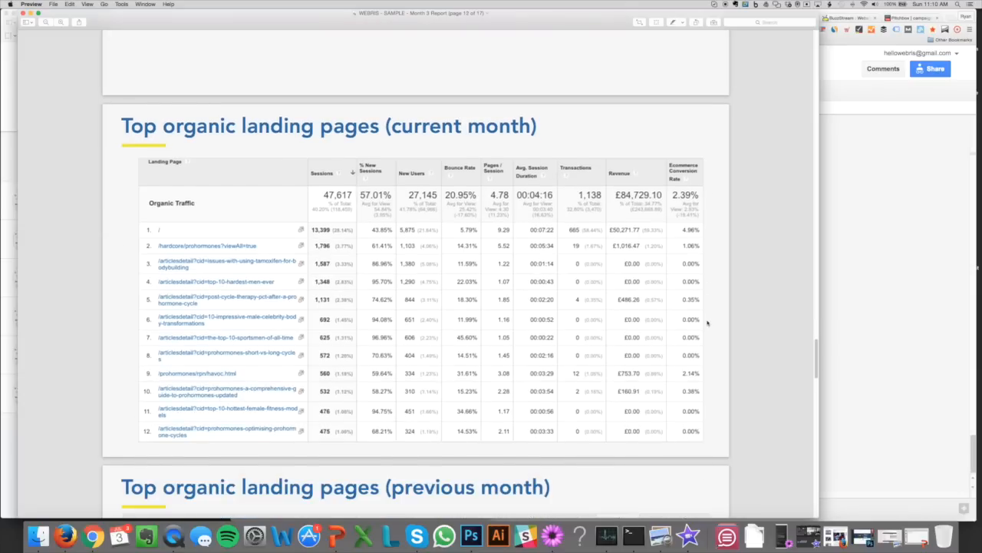
{"action": "scroll", "coordinate": [708, 322], "scroll_direction": "down", "scroll_amount": 19}
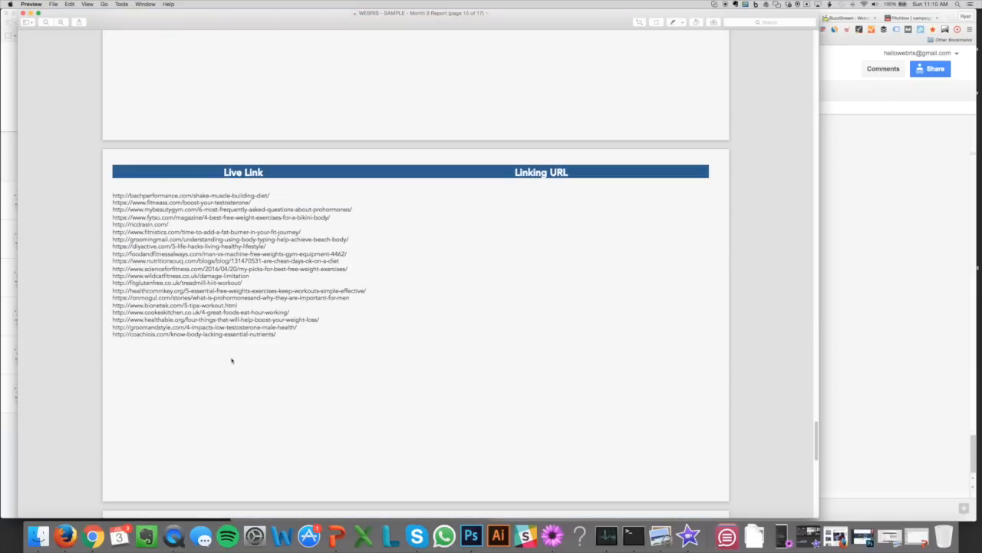
{"action": "scroll", "coordinate": [246, 220], "scroll_direction": "up", "scroll_amount": 9}
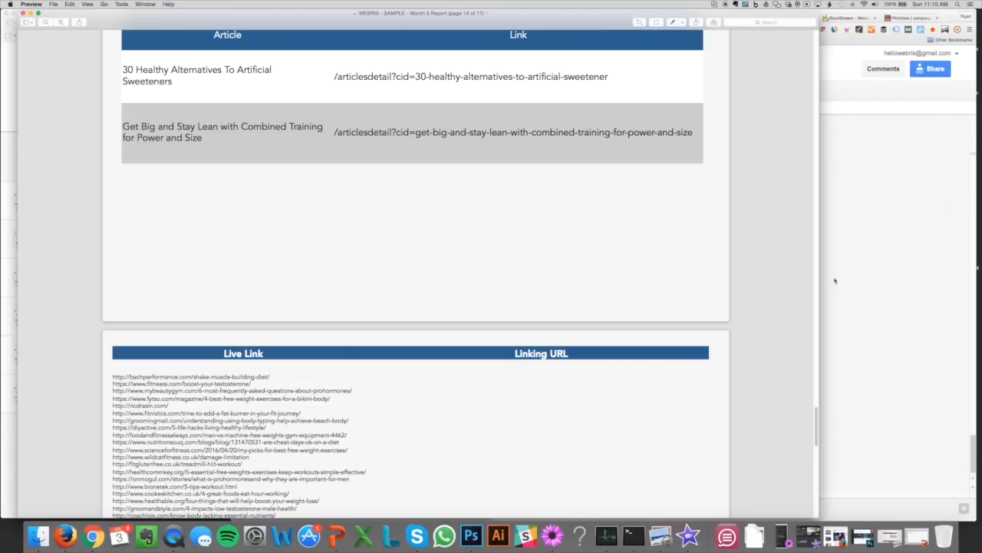
Step: Switch to Firefox, enlarge its window, and look through the LacesXOut Adidas NMD releases article from its release table to the sneaker entries
{"action": "left_click", "coordinate": [66, 535]}
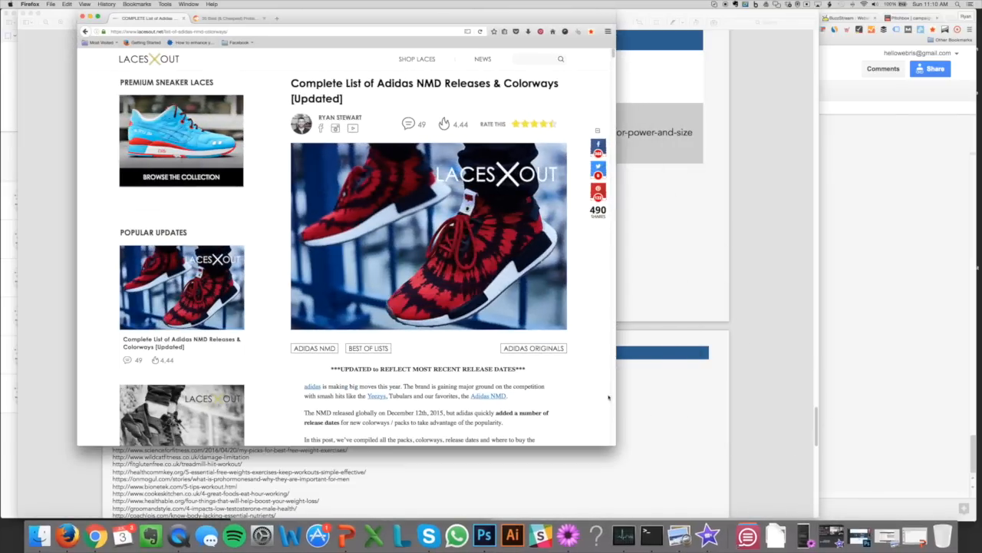
{"action": "scroll", "coordinate": [614, 440], "scroll_direction": "down", "scroll_amount": 10}
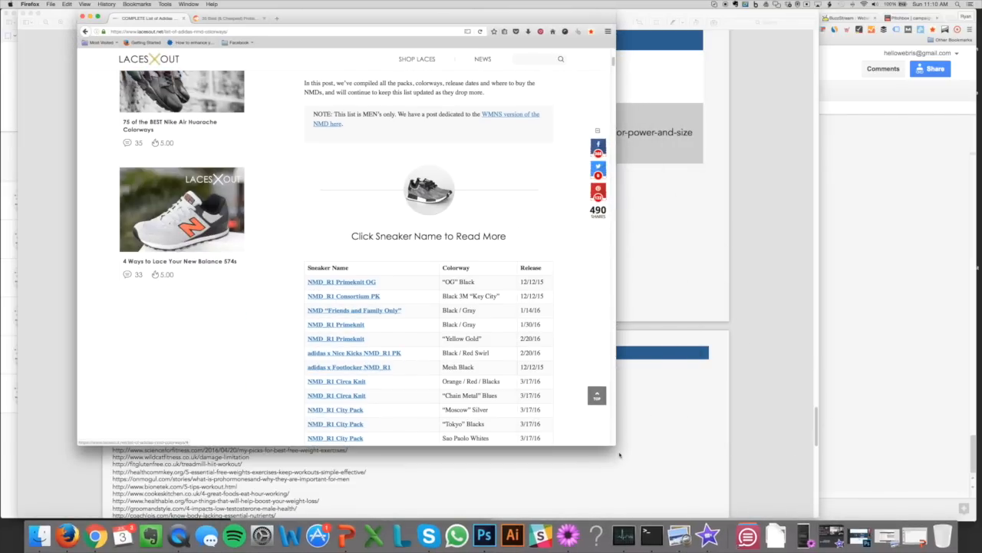
{"action": "left_click_drag", "start_coordinate": [614, 443], "coordinate": [661, 519]}
{"action": "scroll", "coordinate": [614, 353], "scroll_direction": "up", "scroll_amount": 5}
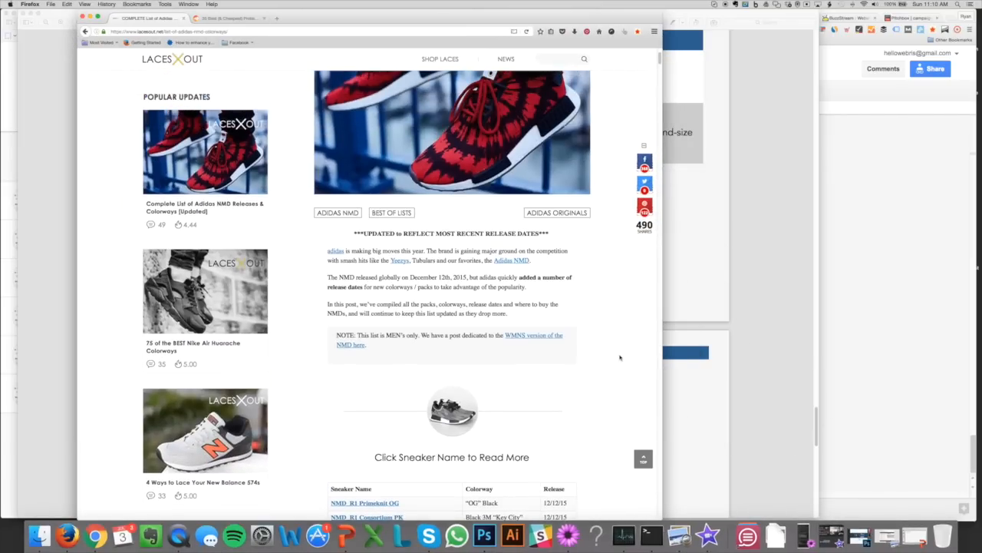
{"action": "scroll", "coordinate": [598, 332], "scroll_direction": "down", "scroll_amount": 20}
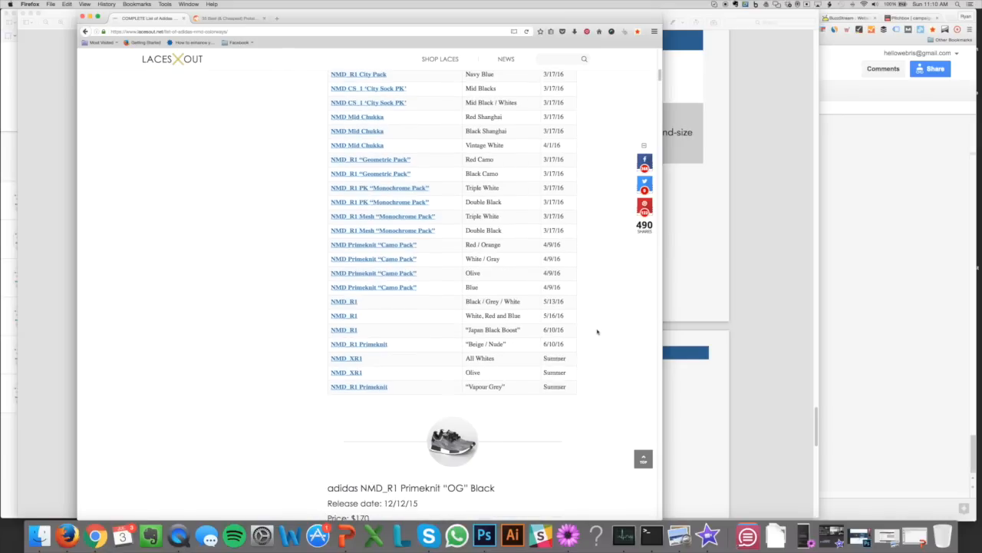
{"action": "scroll", "coordinate": [598, 332], "scroll_direction": "down", "scroll_amount": 20}
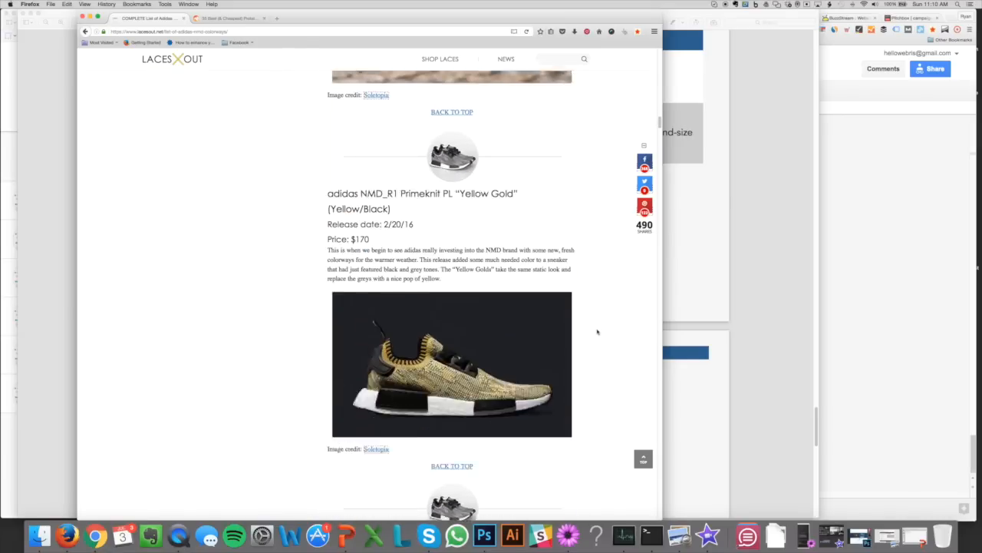
{"action": "scroll", "coordinate": [598, 333], "scroll_direction": "down", "scroll_amount": 15}
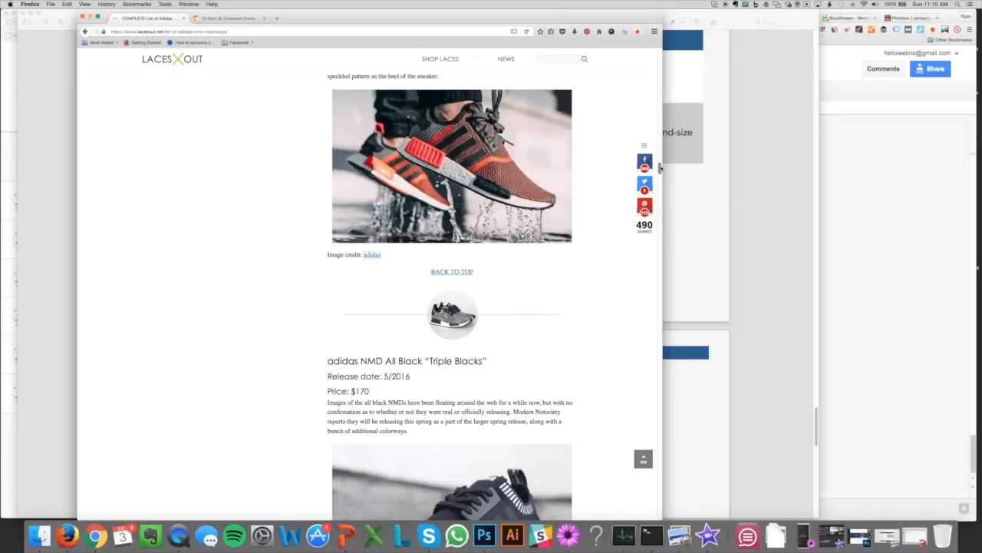
{"action": "left_click_drag", "start_coordinate": [660, 171], "coordinate": [652, 330]}
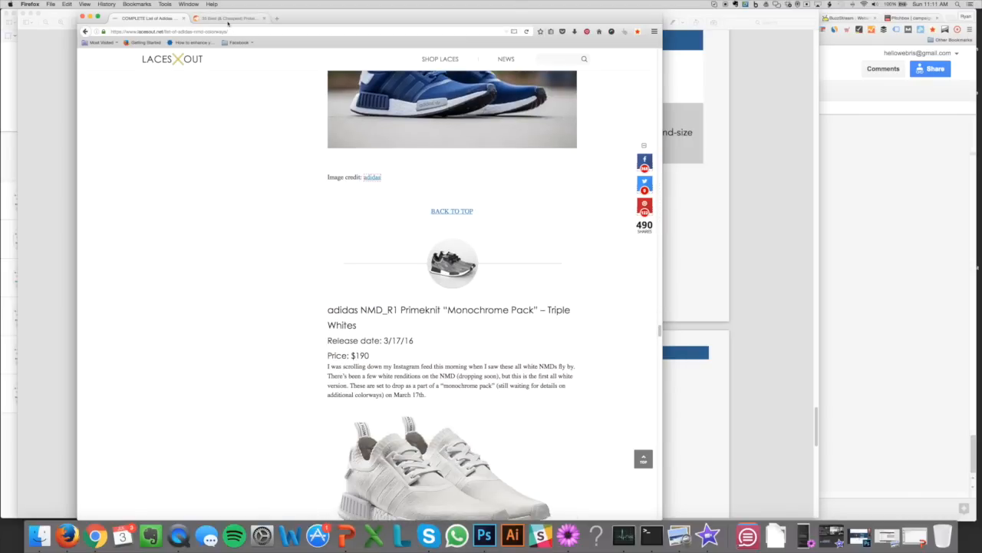
Step: Open the Predator Nutrition cheapest protein sources article and show its summary chart as Cost/Gram (USD)
{"action": "left_click", "coordinate": [227, 22]}
{"action": "scroll", "coordinate": [565, 309], "scroll_direction": "down", "scroll_amount": 5}
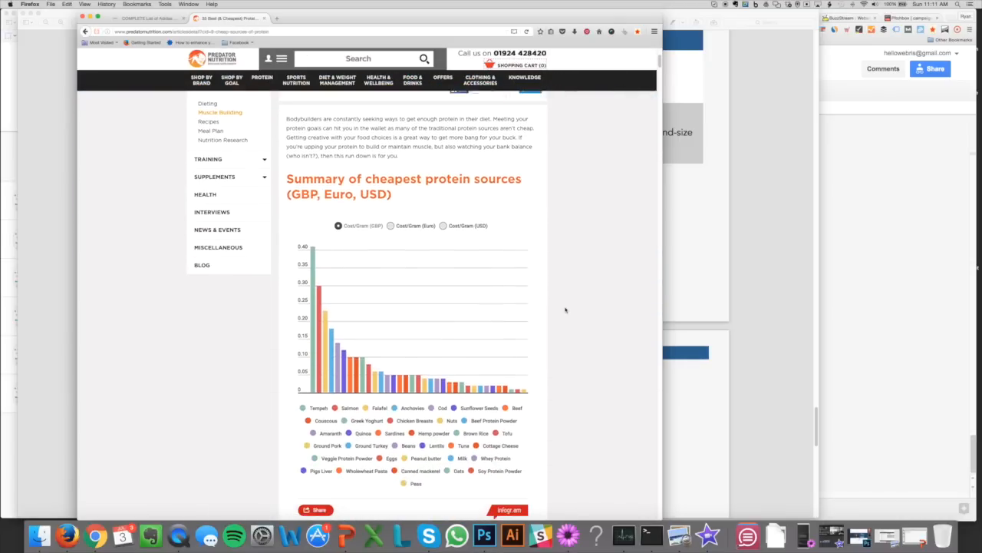
{"action": "scroll", "coordinate": [565, 284], "scroll_direction": "down", "scroll_amount": 1}
{"action": "scroll", "coordinate": [434, 212], "scroll_direction": "down", "scroll_amount": 3}
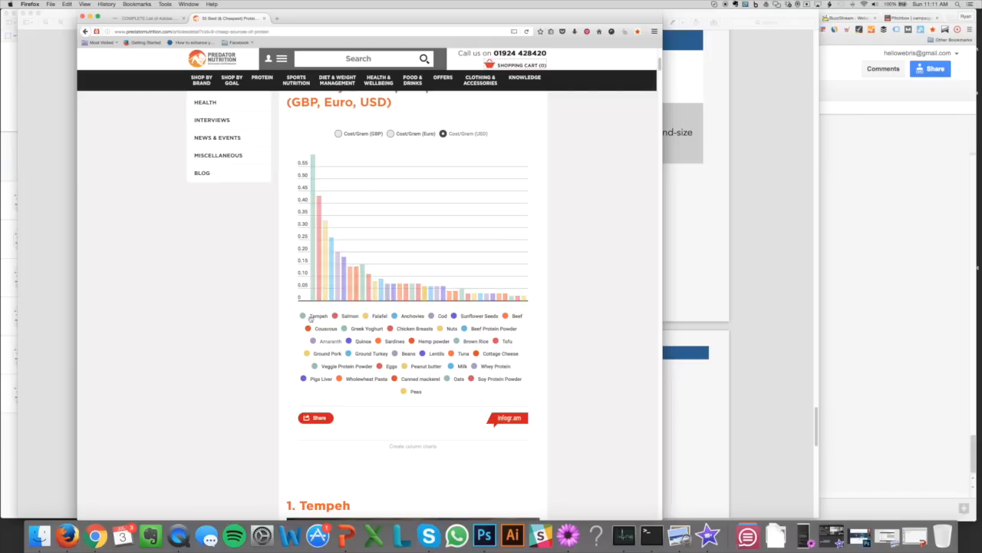
Step: Look through the article's individual protein source entries, from Tempeh and Salmon down to Sardines
{"action": "scroll", "coordinate": [513, 309], "scroll_direction": "down", "scroll_amount": 15}
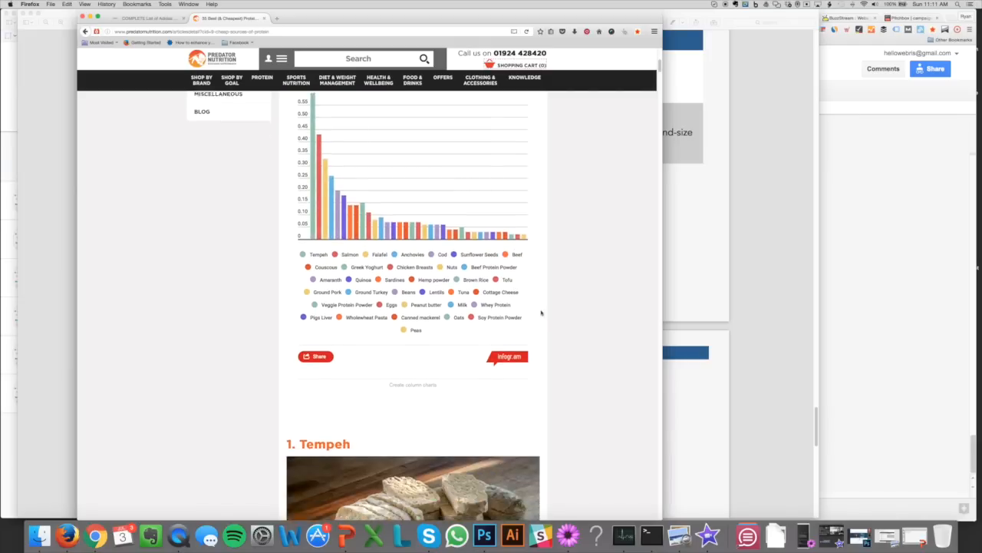
{"action": "scroll", "coordinate": [336, 155], "scroll_direction": "down", "scroll_amount": 4}
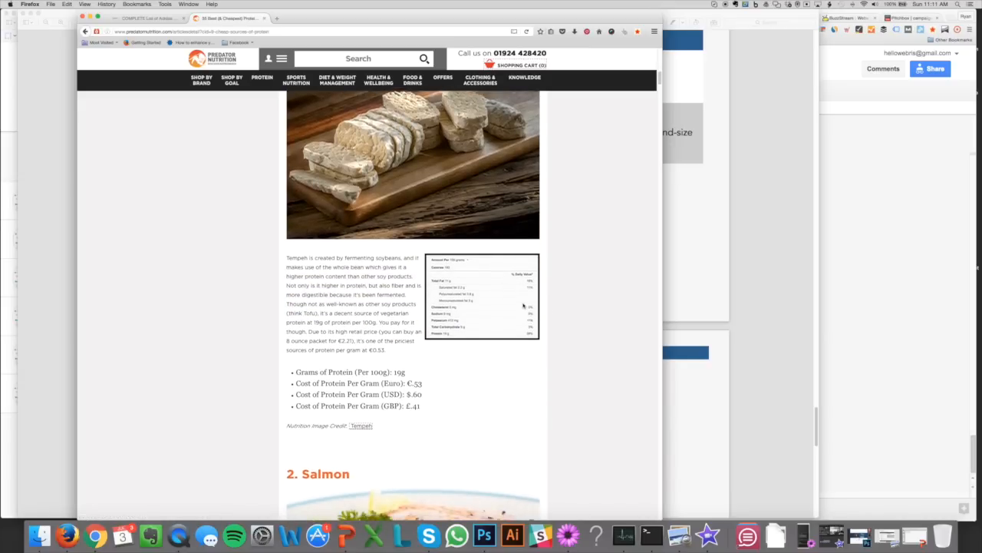
{"action": "scroll", "coordinate": [535, 305], "scroll_direction": "down", "scroll_amount": 10}
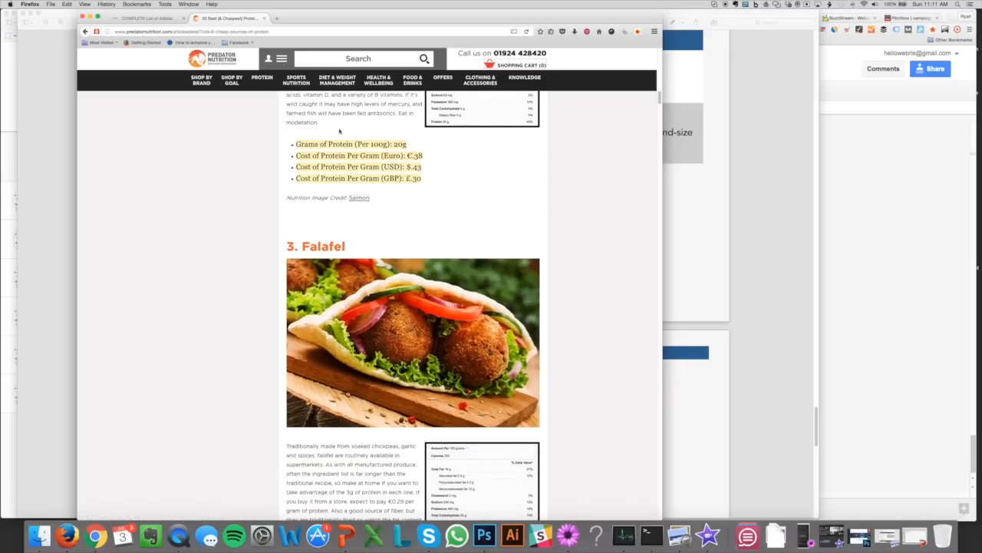
{"action": "scroll", "coordinate": [333, 139], "scroll_direction": "down", "scroll_amount": 20}
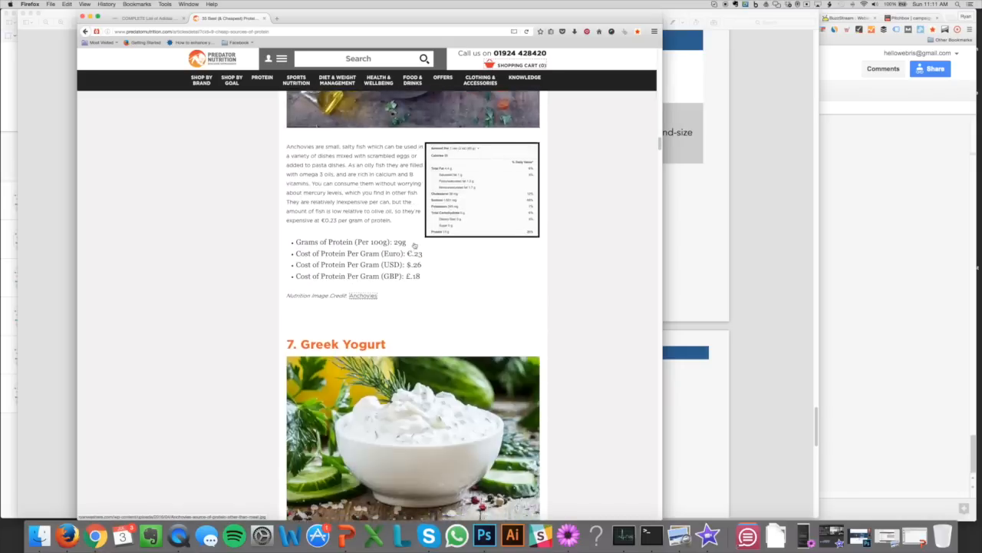
{"action": "scroll", "coordinate": [493, 245], "scroll_direction": "down", "scroll_amount": 20}
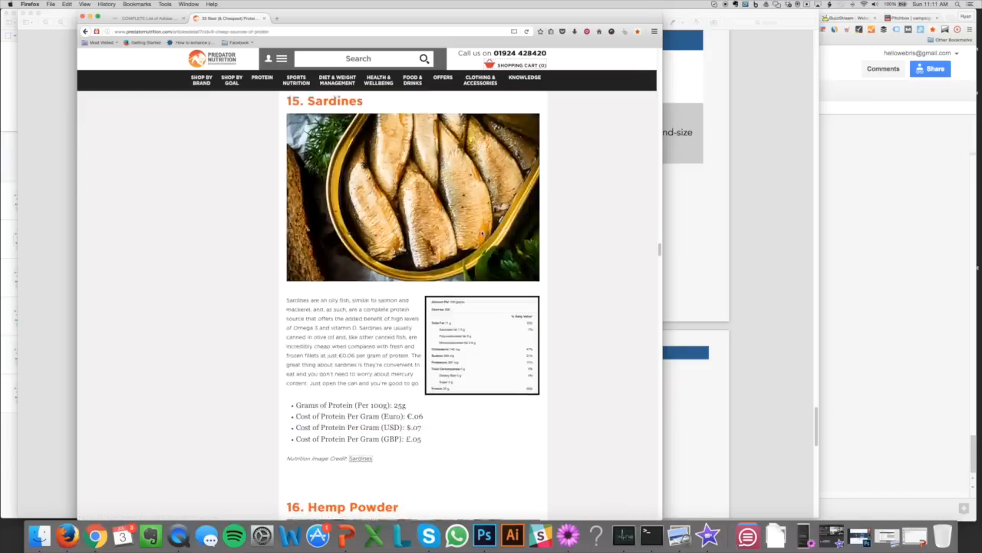
Step: Skim the remaining protein source entries, and switch back to the Month 3 sample report in Preview to view its closing monthly expenses page
{"action": "scroll", "coordinate": [627, 407], "scroll_direction": "down", "scroll_amount": 20}
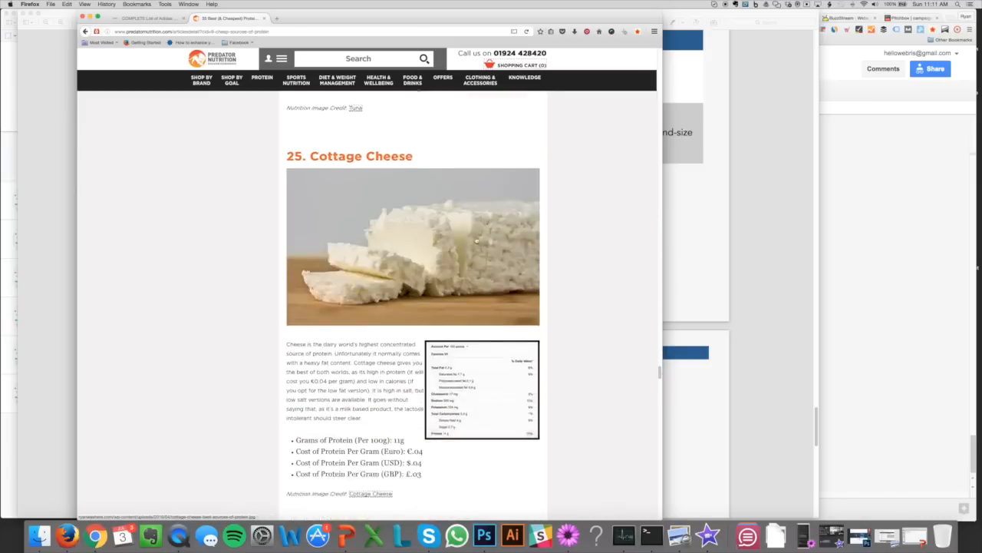
{"action": "left_click_drag", "start_coordinate": [659, 400], "coordinate": [669, 100]}
{"action": "left_click", "coordinate": [31, 126]}
{"action": "scroll", "coordinate": [31, 126], "scroll_direction": "down", "scroll_amount": 15}
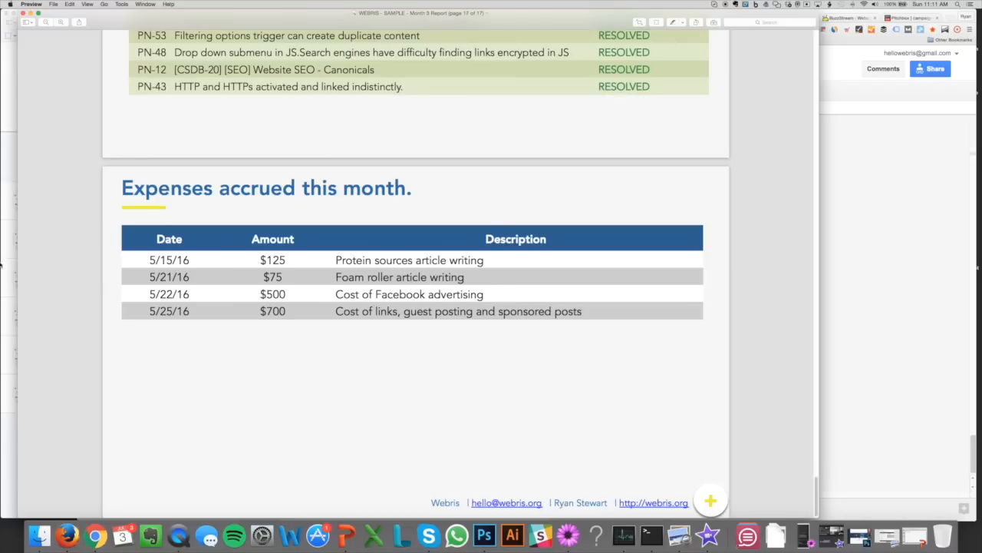
Step: Bring the WEBRIS services process image forward and read from the ROI guarantee section down to the agency inquiry form
{"action": "left_click", "coordinate": [1, 265]}
{"action": "scroll", "coordinate": [203, 316], "scroll_direction": "down", "scroll_amount": 10}
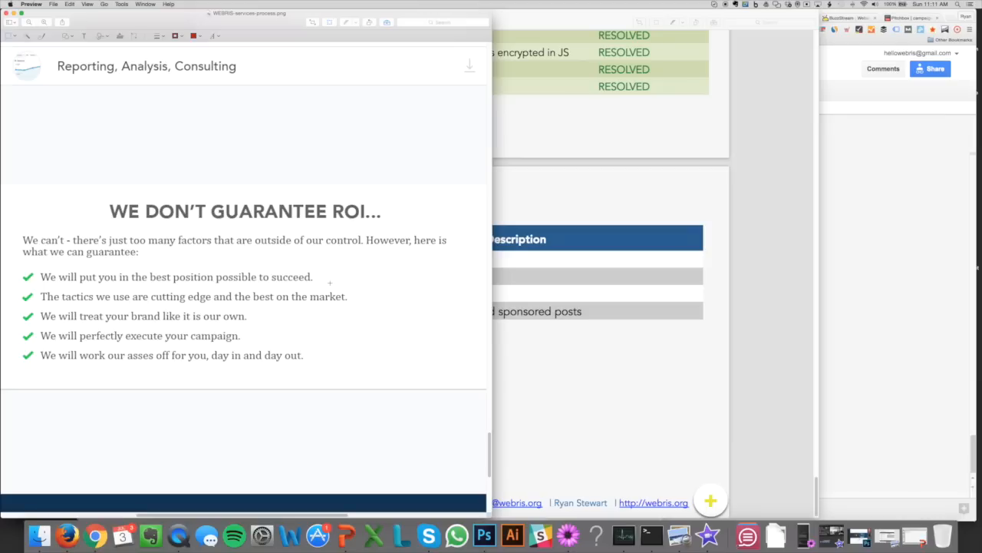
{"action": "scroll", "coordinate": [320, 285], "scroll_direction": "down", "scroll_amount": 5}
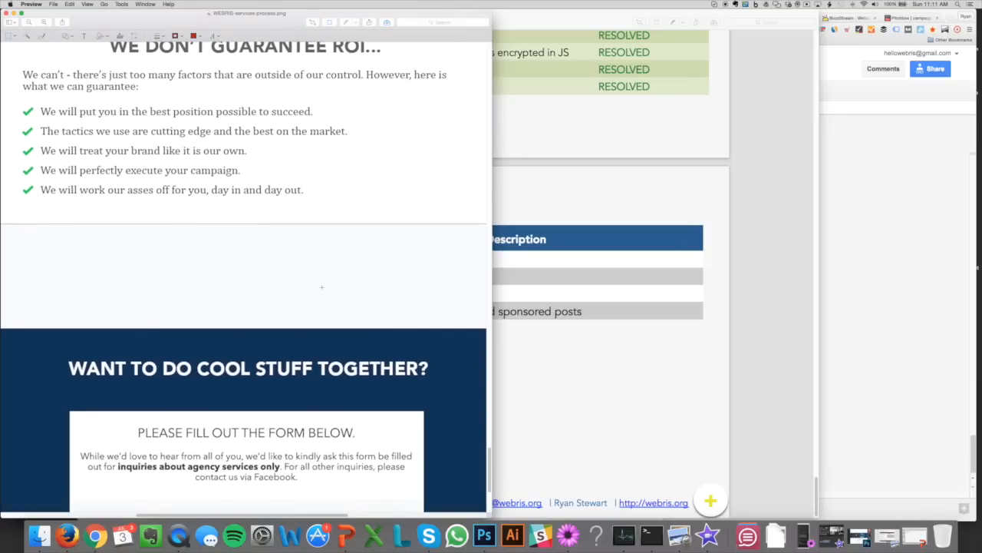
{"action": "scroll", "coordinate": [331, 307], "scroll_direction": "down", "scroll_amount": 2}
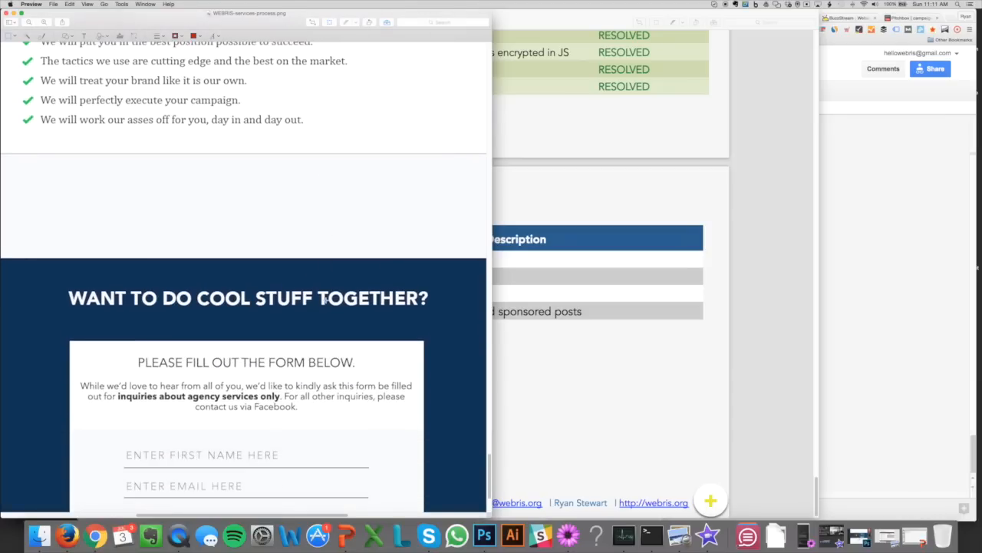
{"action": "scroll", "coordinate": [325, 299], "scroll_direction": "down", "scroll_amount": 4}
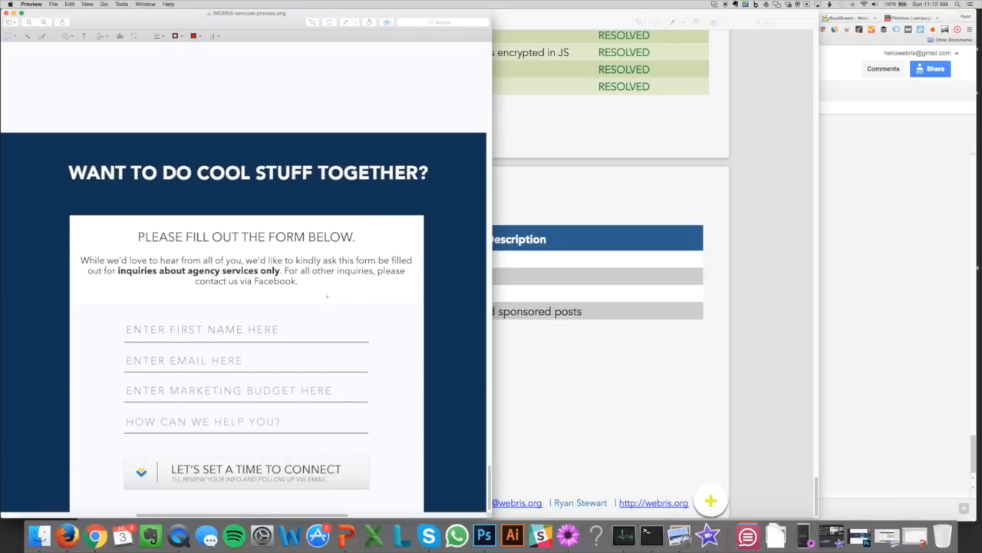
{"action": "scroll", "coordinate": [327, 295], "scroll_direction": "up", "scroll_amount": 1}
{"action": "scroll", "coordinate": [327, 297], "scroll_direction": "down", "scroll_amount": 1}
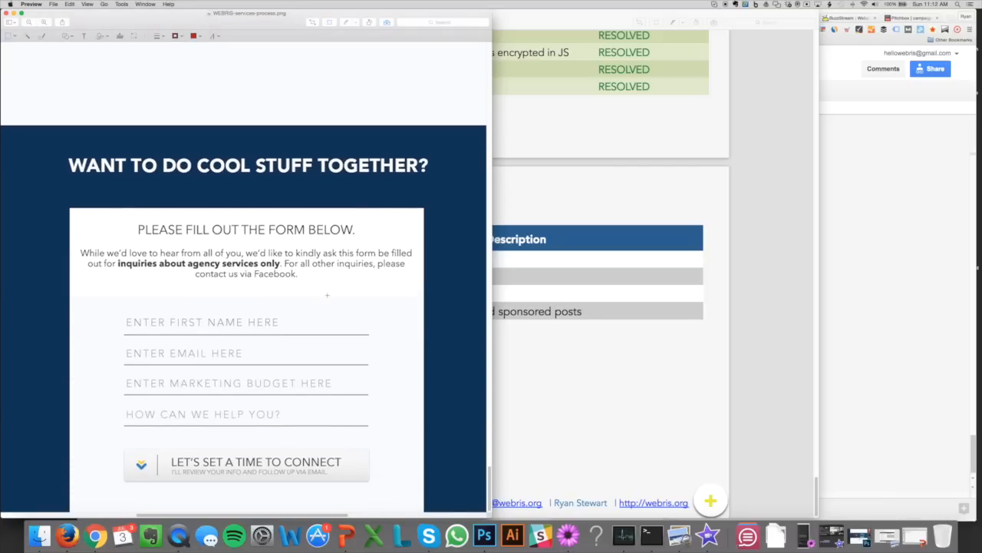